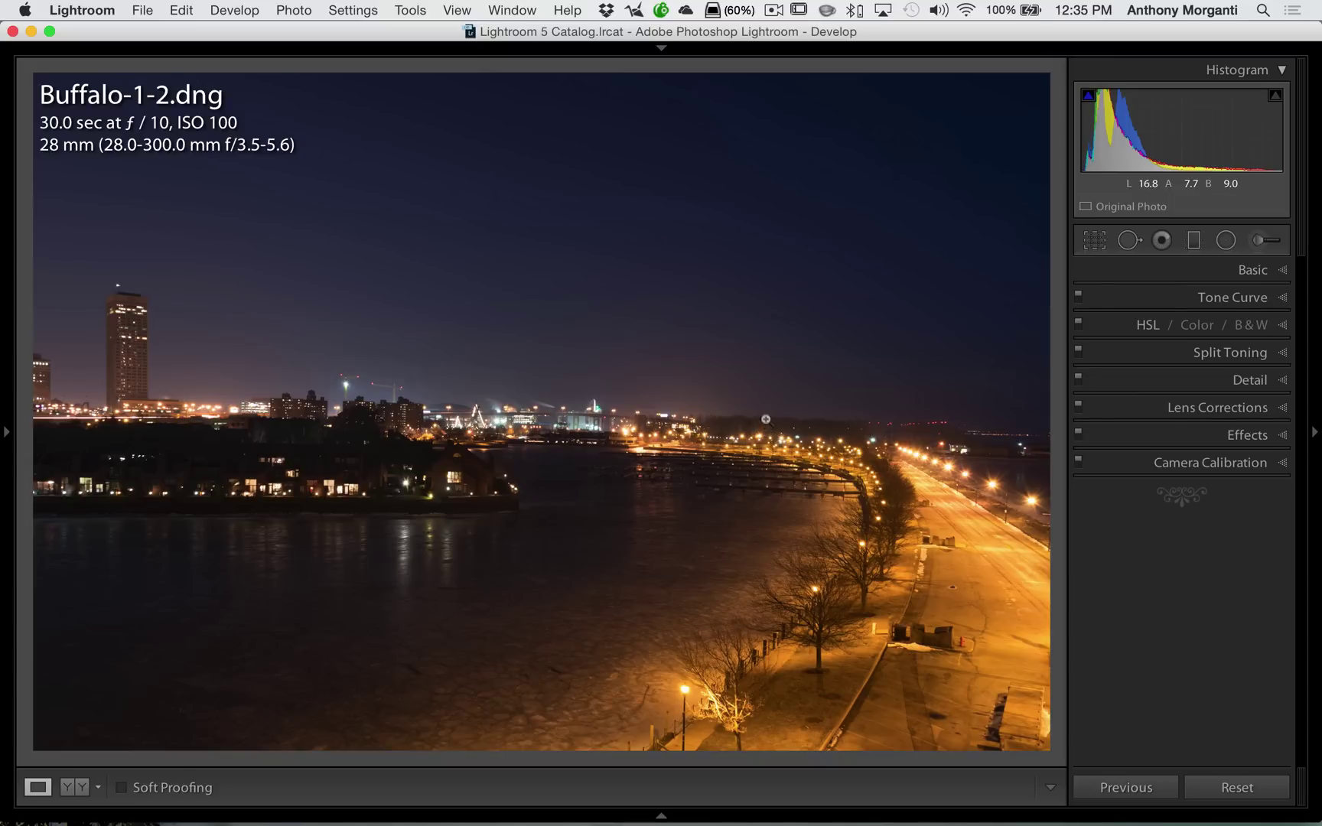
Expand the Basic panel to show As Shot white balance at Temp 3150
click(1245, 269)
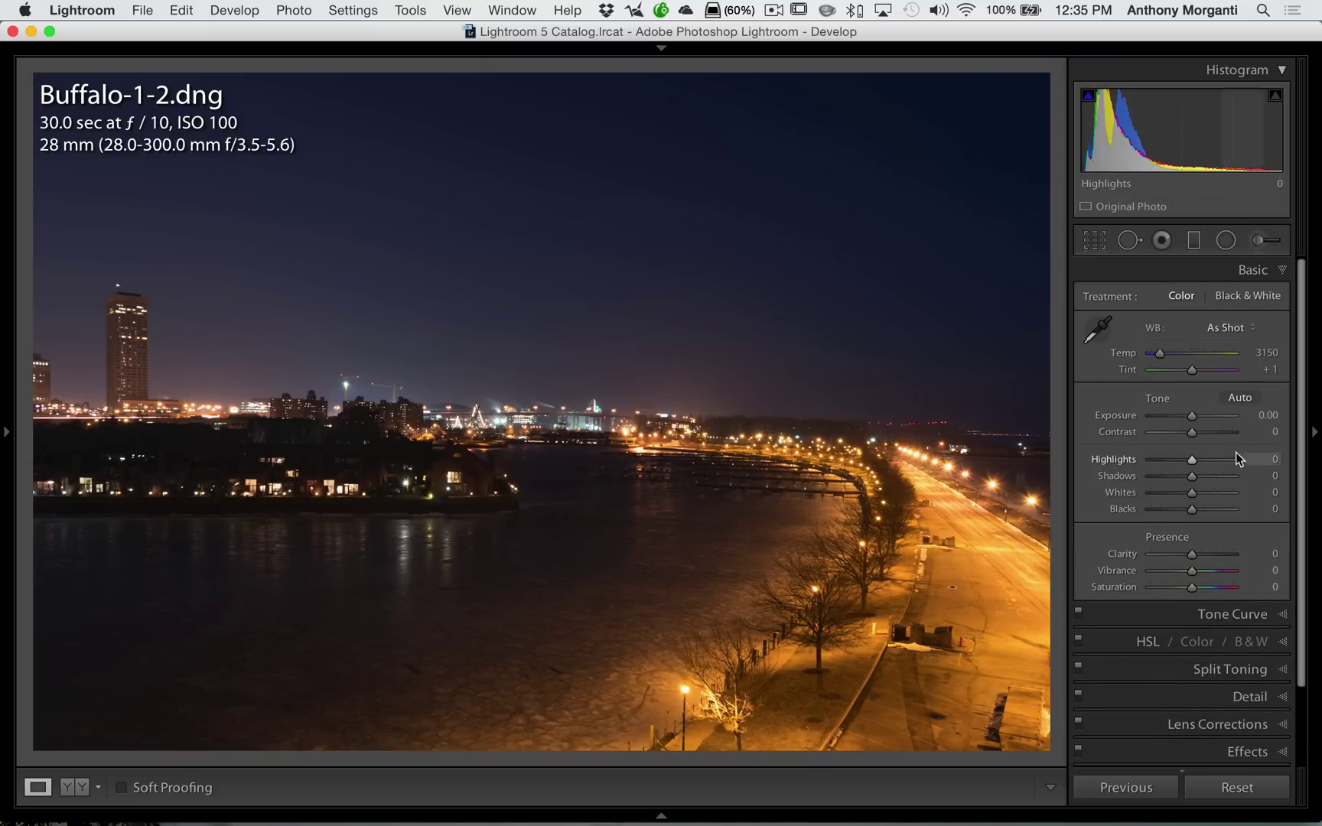
Switch white balance from As Shot to Tungsten (Temp 2850) and compare before/after
click(1249, 328)
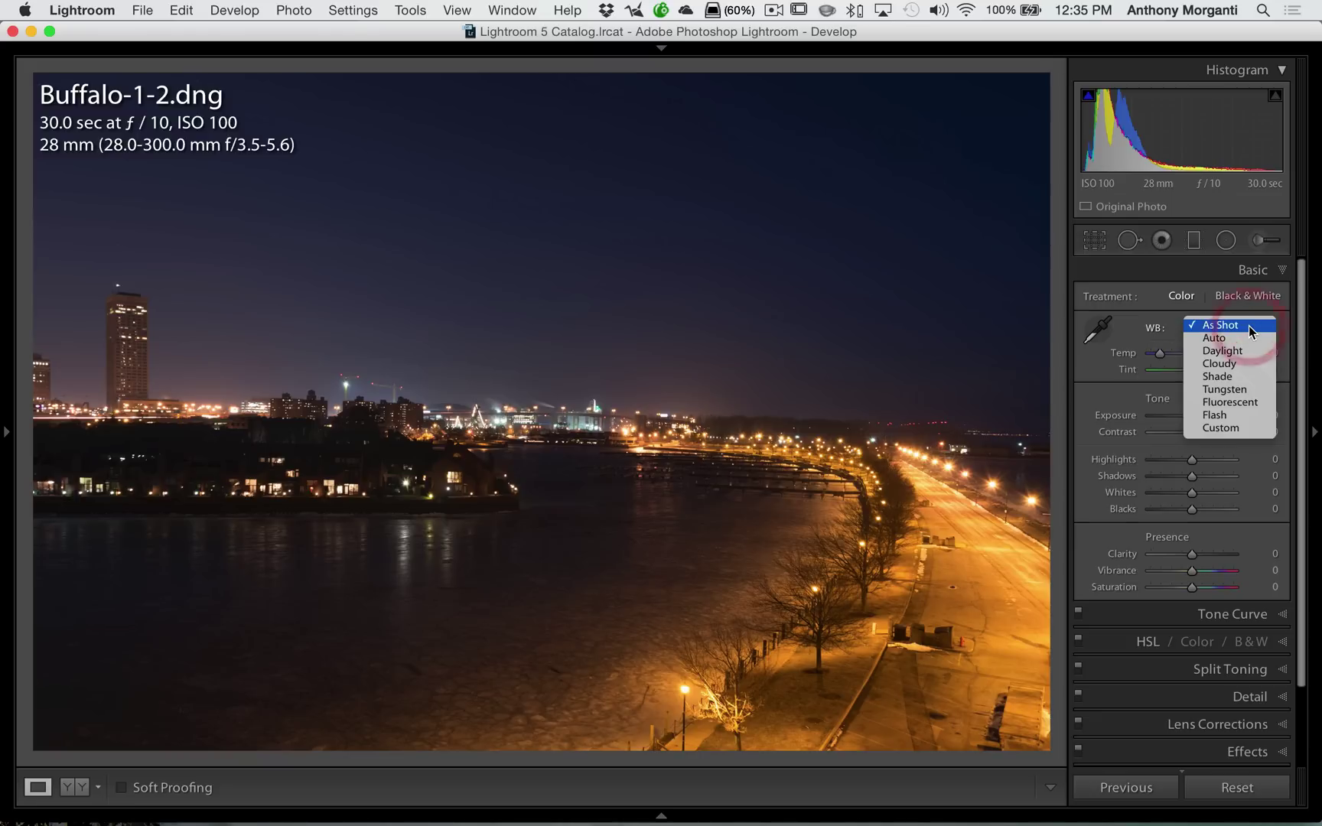
click(1241, 388)
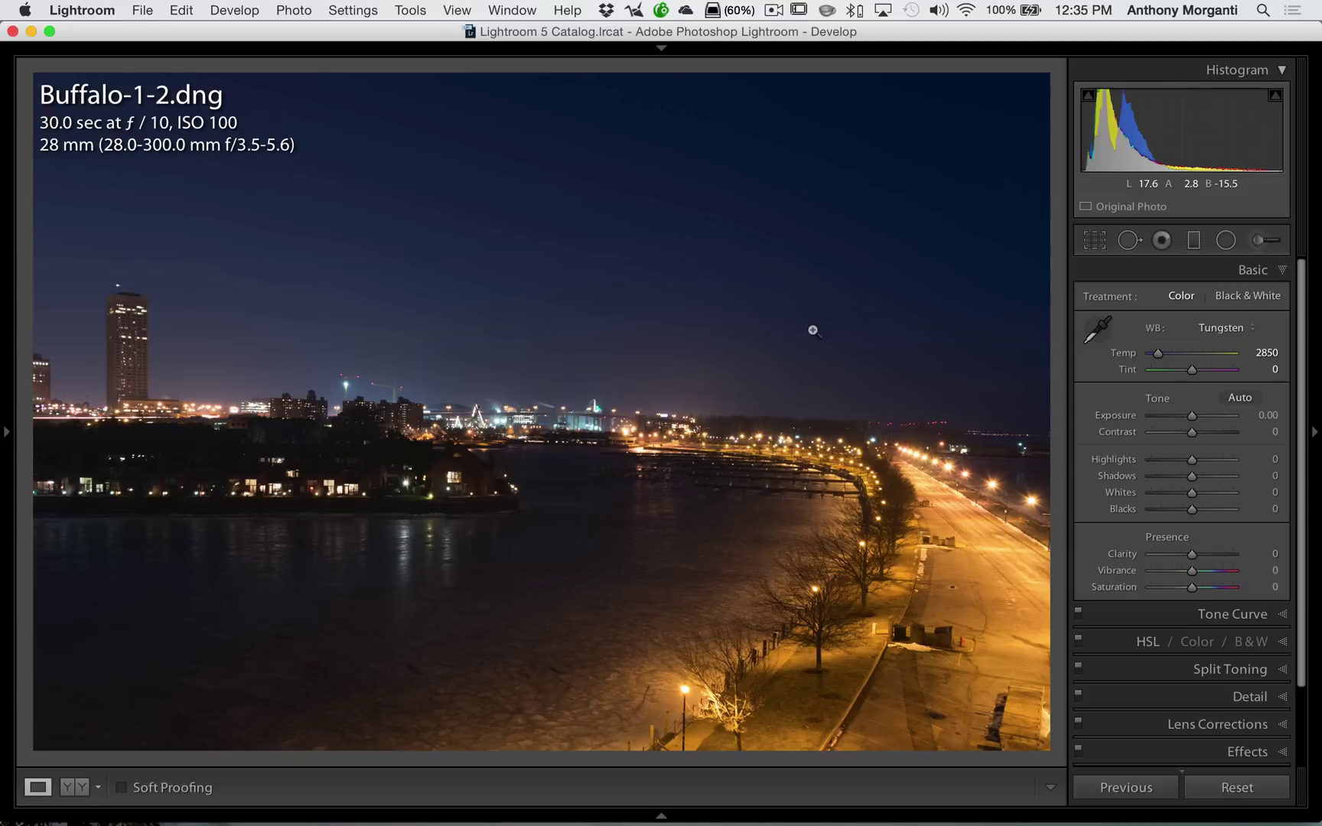
key(backslash)
key(backslash)
Pick the Adjustment Brush with all effect sliders reset to zero and Auto Mask on
click(1253, 270)
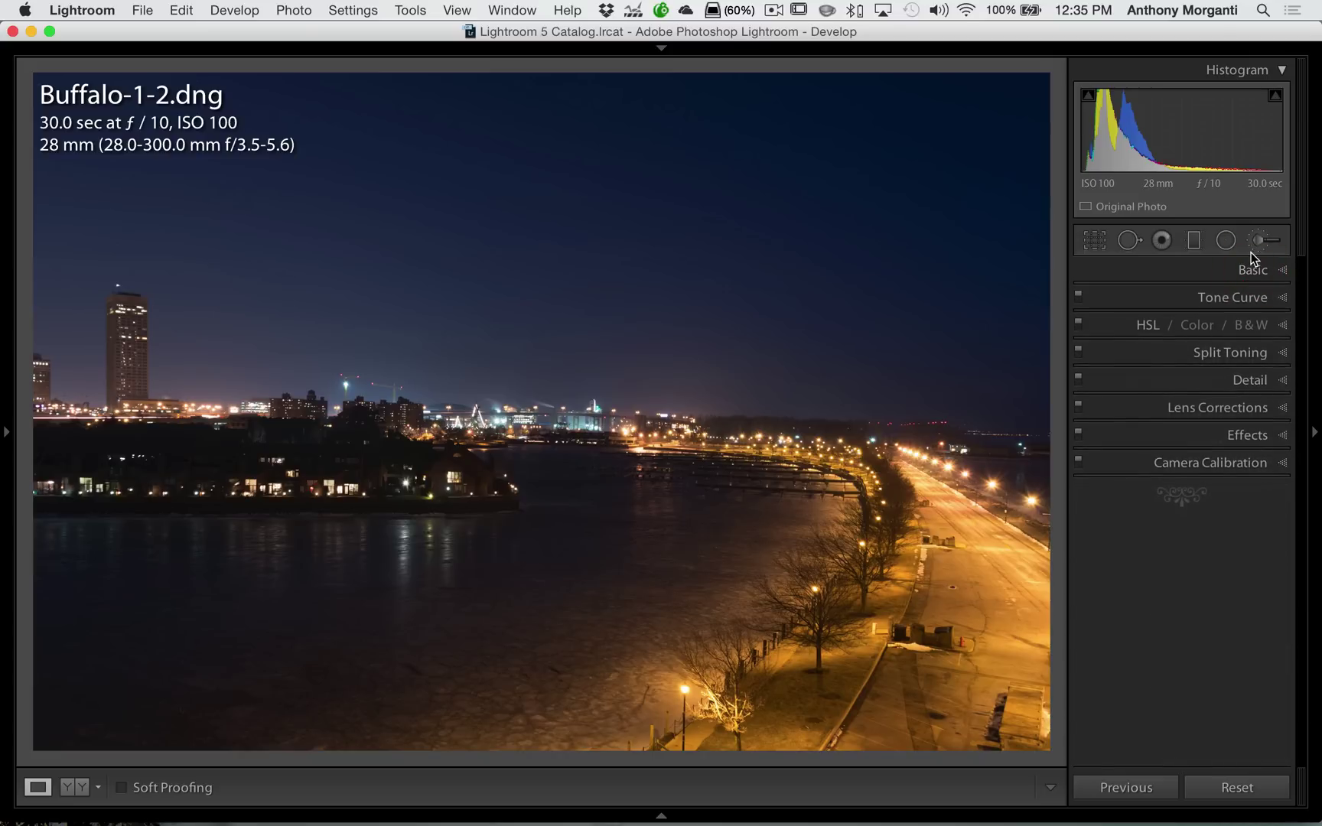
click(1259, 242)
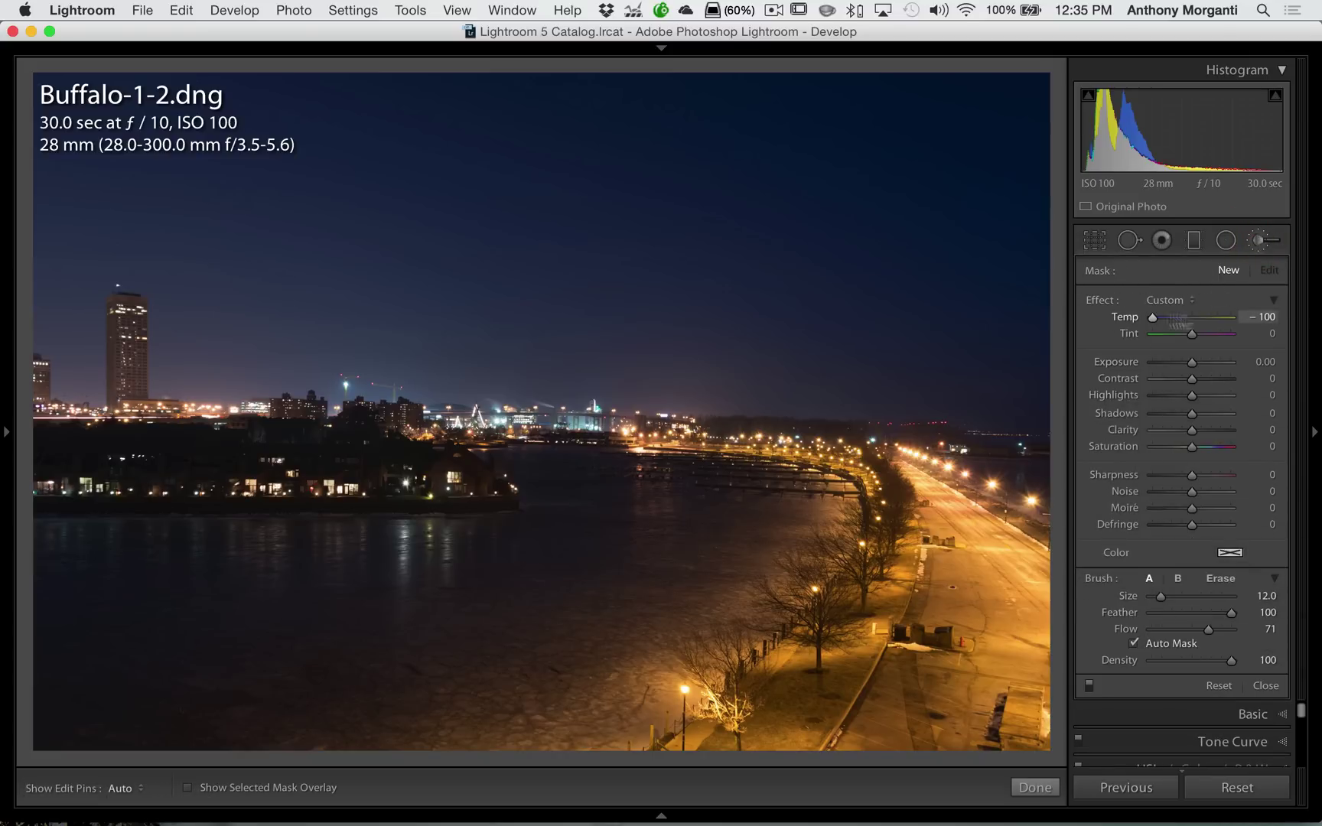
double_click(1104, 303)
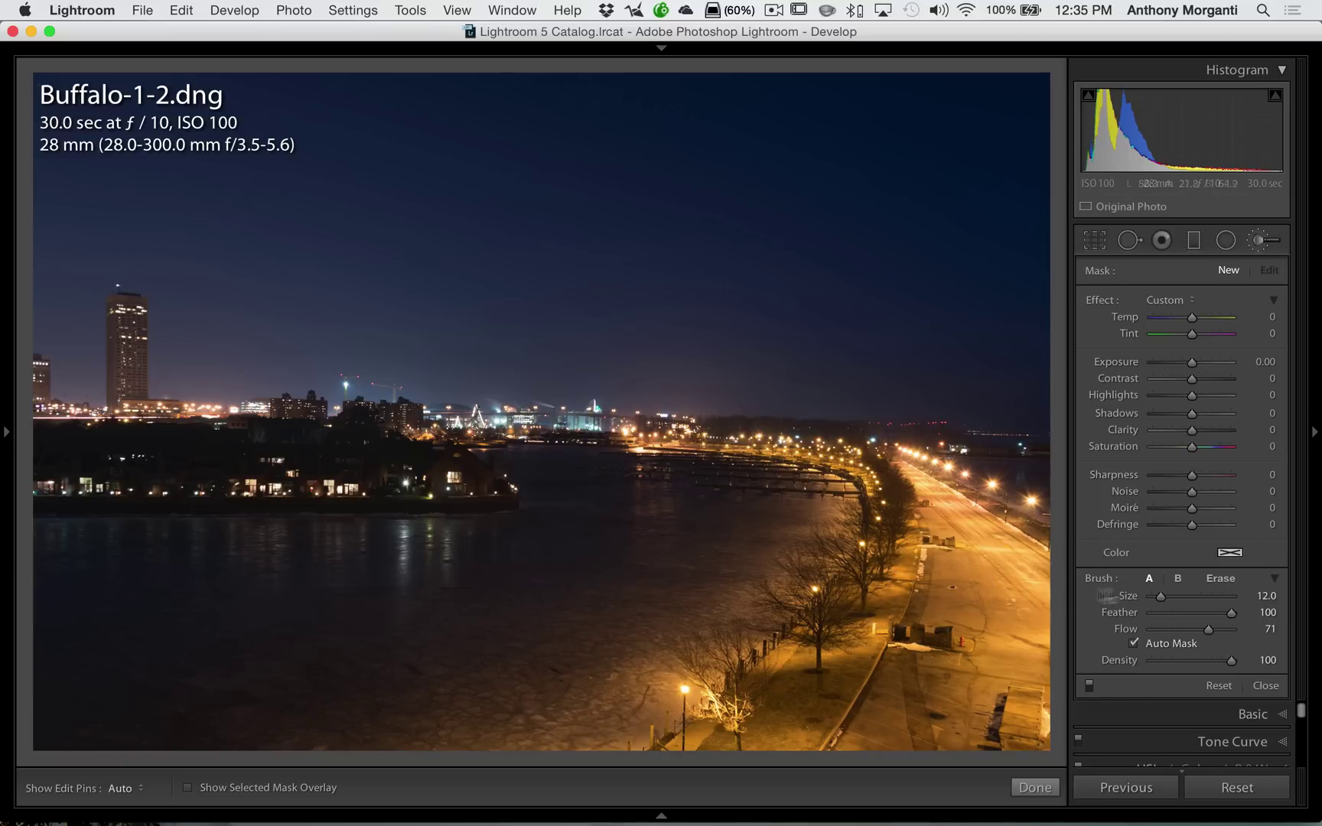
click(1132, 642)
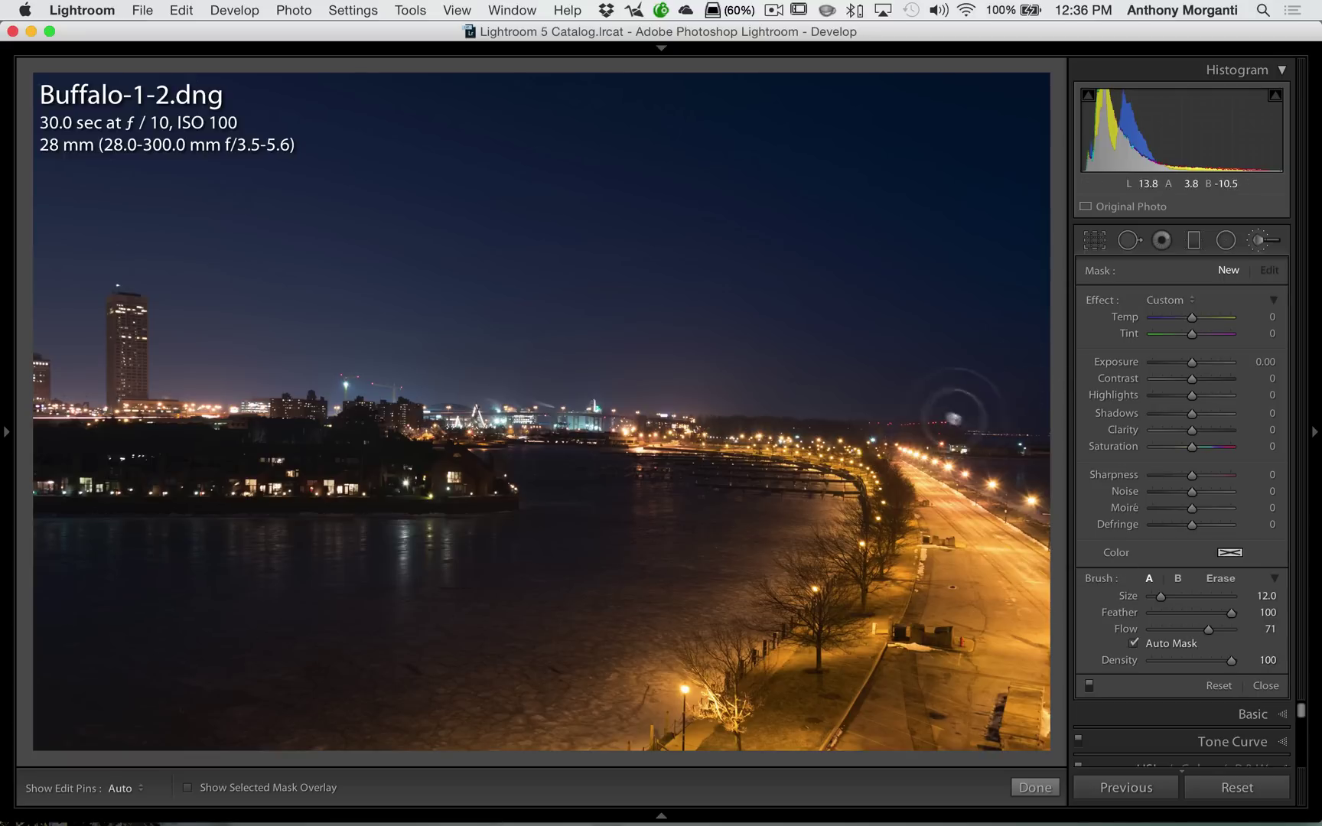
Adjust the brush size to 26
scroll(895, 365, up, 5)
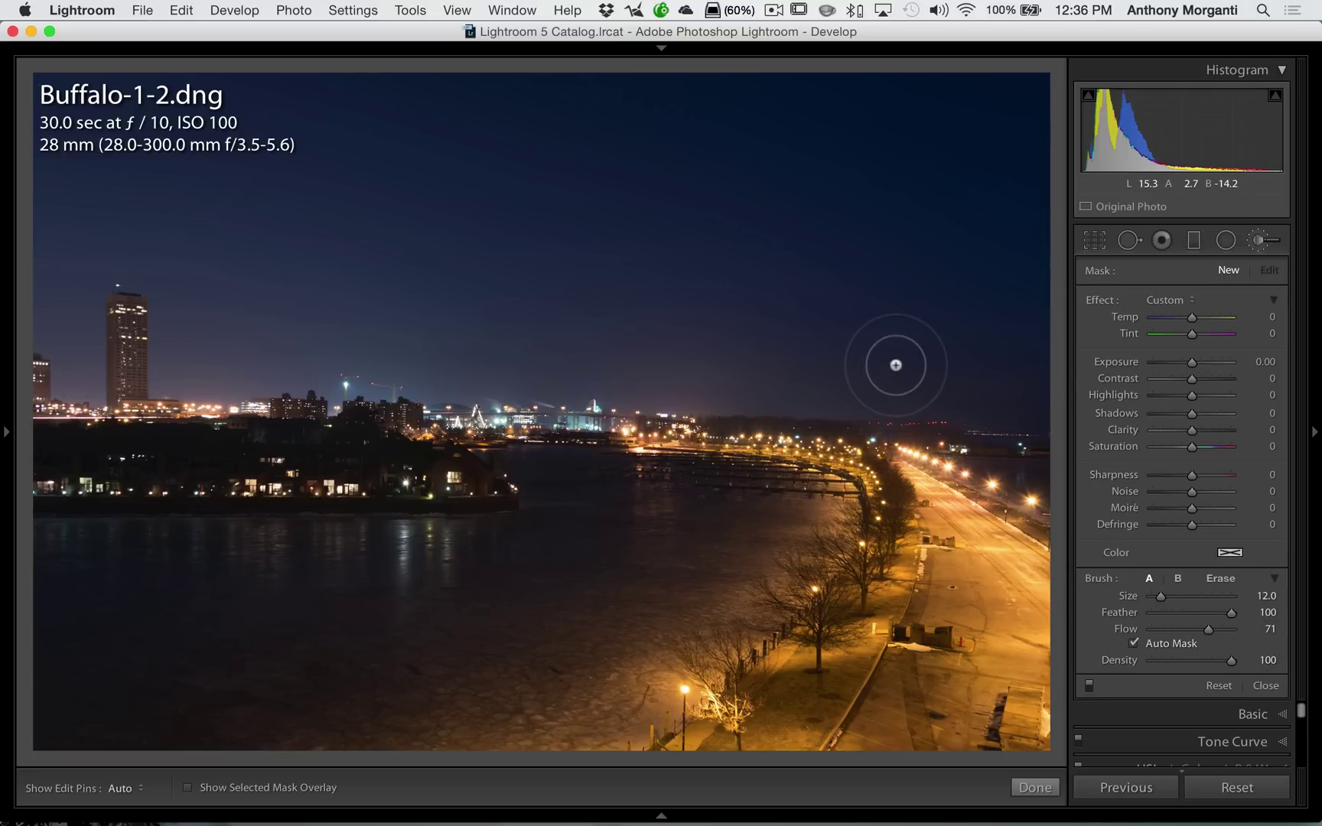
scroll(898, 362, down, 3)
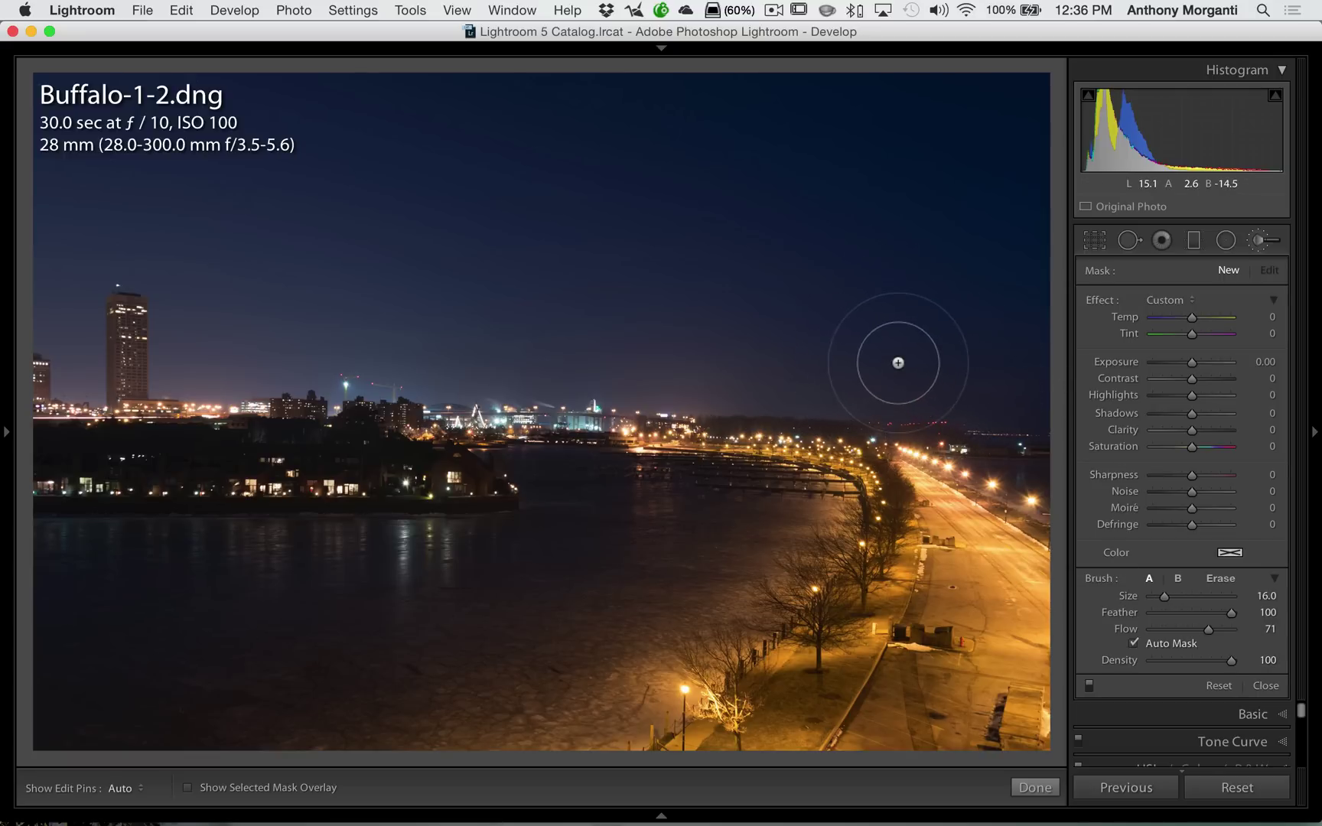
scroll(898, 363, up, 5)
scroll(898, 363, down, 3)
scroll(899, 364, up, 3)
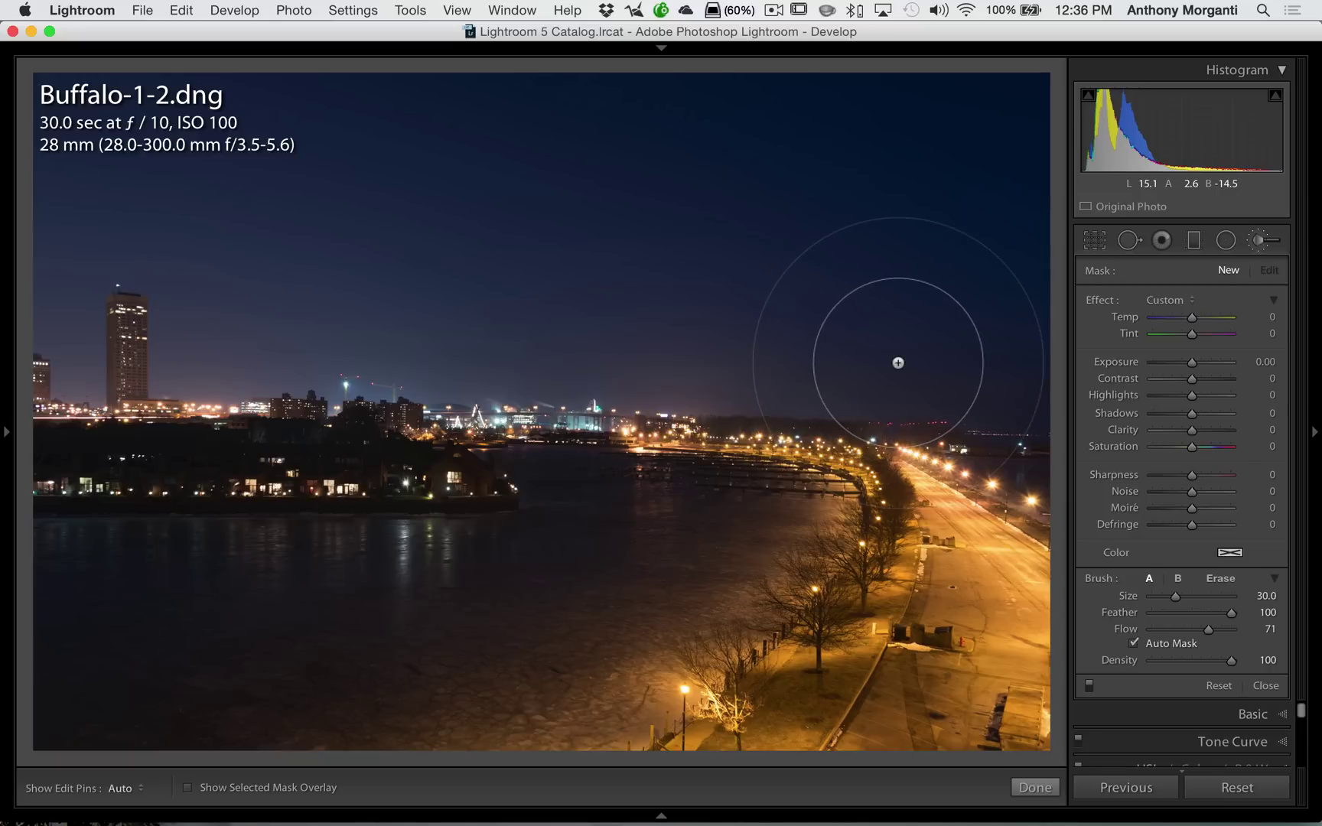
scroll(900, 365, up, 3)
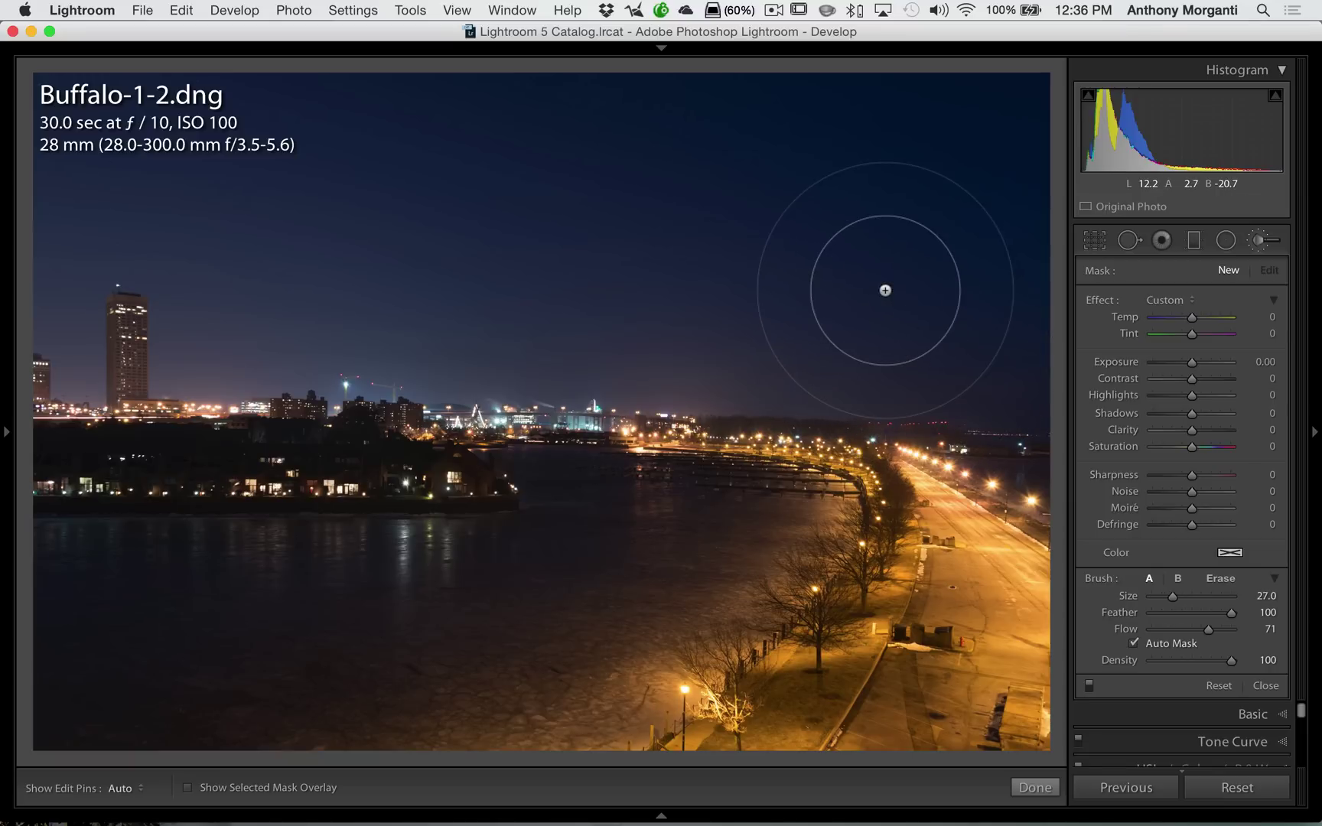
key(bracketright)
key(bracketleft)
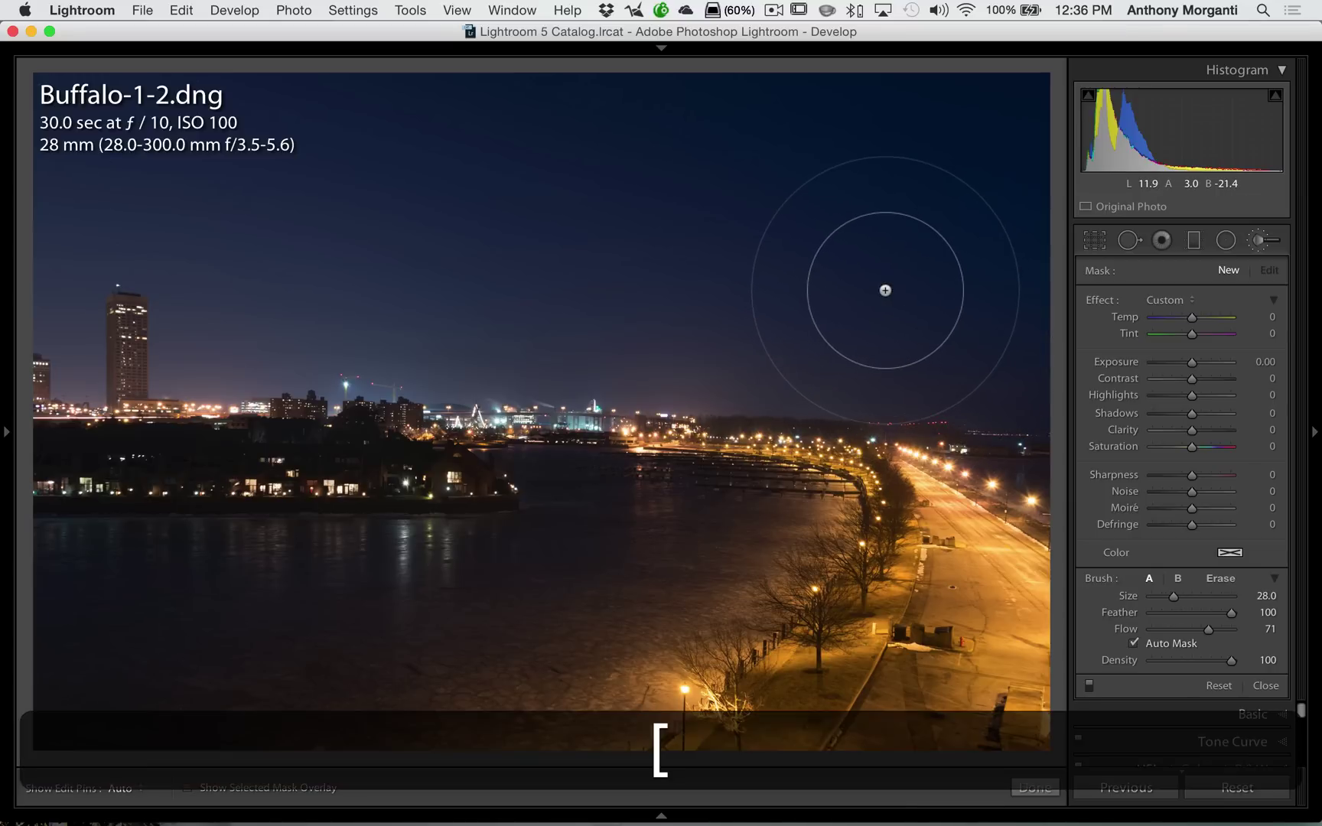
scroll(895, 288, down, 1)
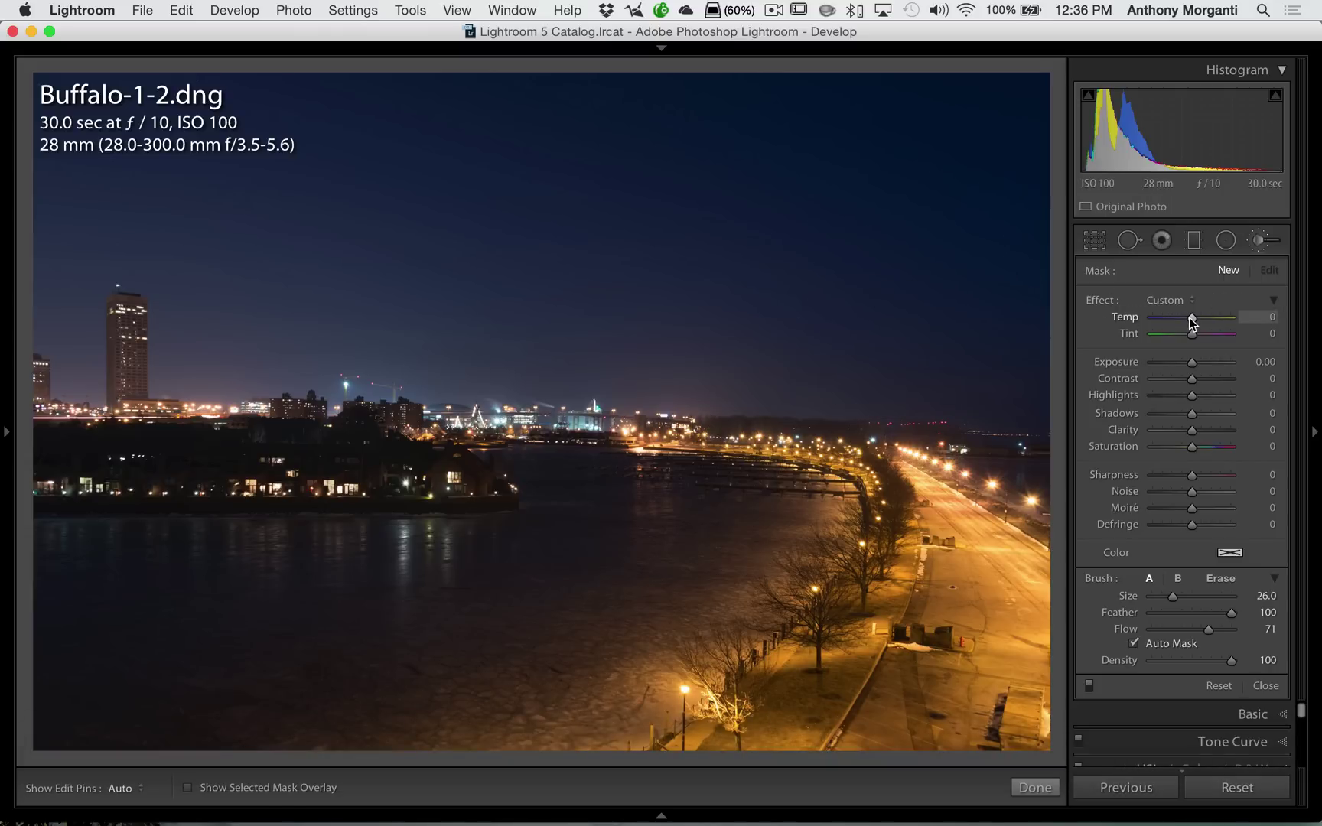
Set brush Temp to -100 and paint over the lamp-lit grass, road and trees
drag(1183, 320, 1122, 318)
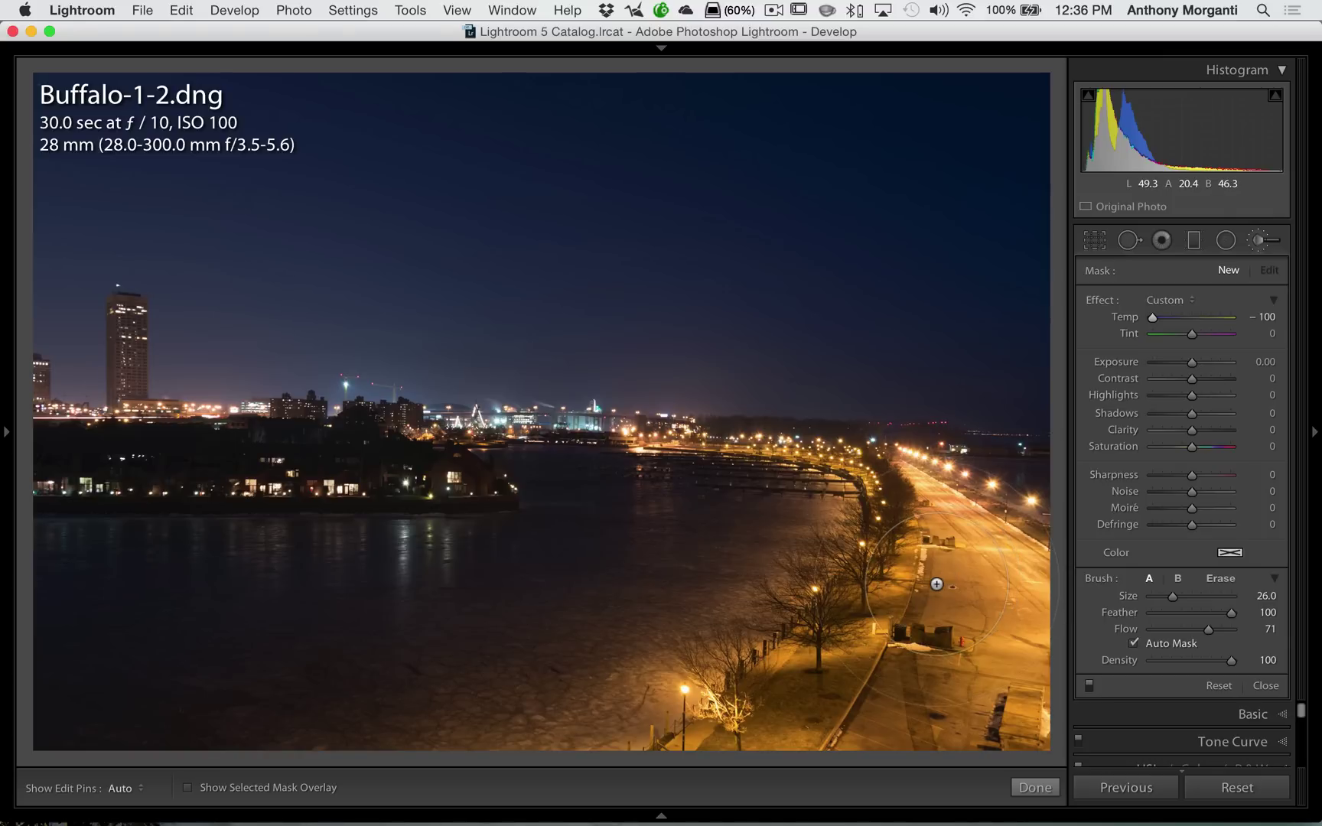
scroll(838, 638, up, 4)
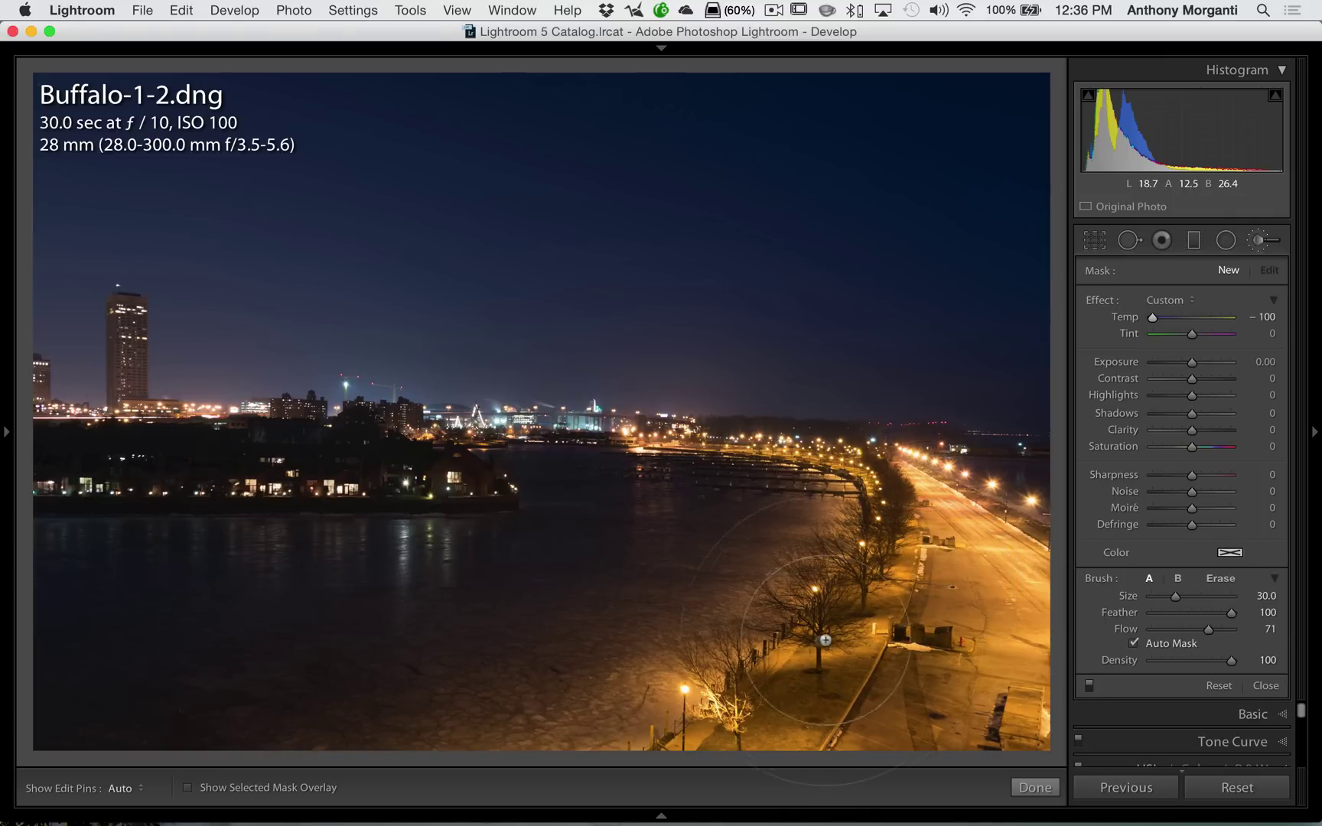
key(h)
mouse_move(725, 708)
mouse_down()
mouse_move(869, 622)
mouse_move(774, 692)
mouse_move(893, 597)
mouse_move(782, 677)
mouse_move(830, 629)
mouse_move(624, 699)
mouse_move(647, 718)
mouse_move(767, 700)
mouse_up()
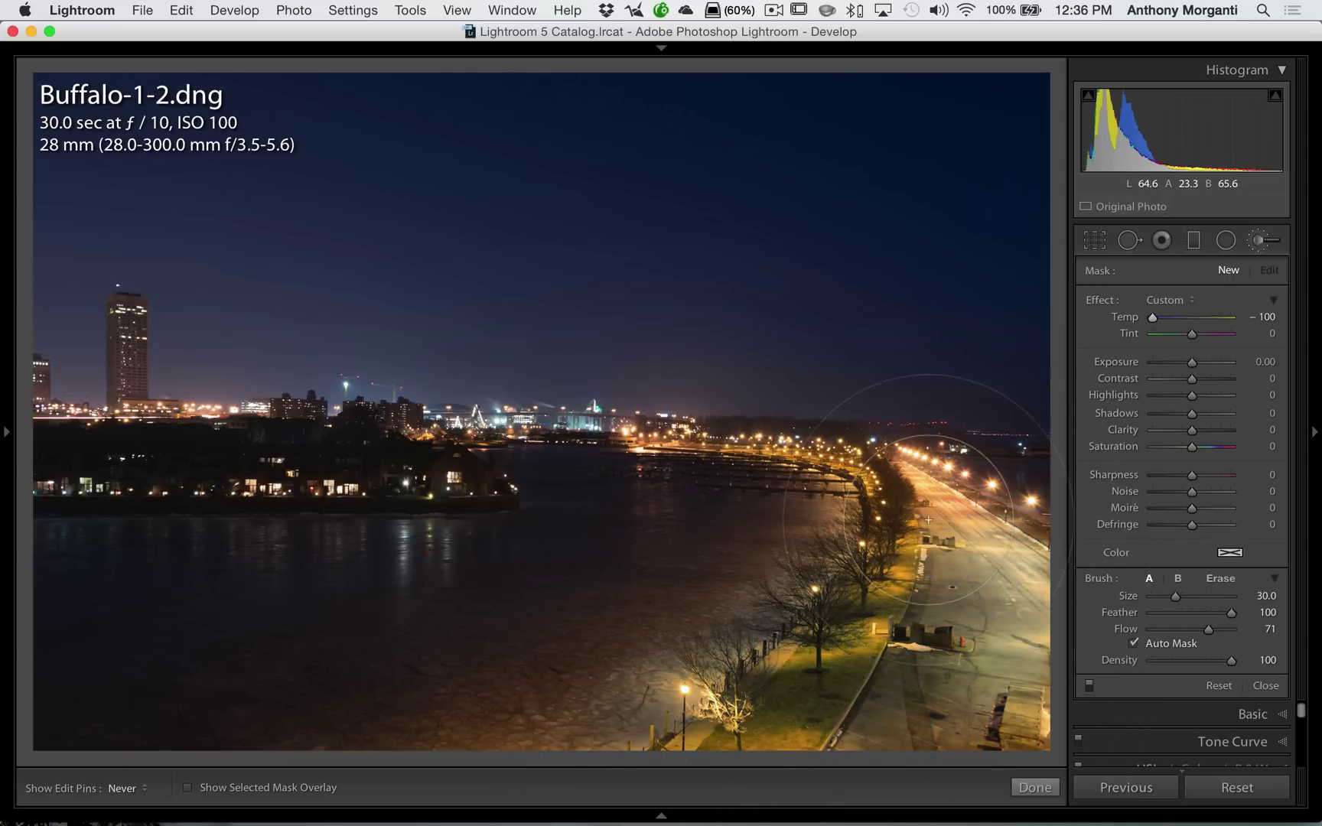
key(h)
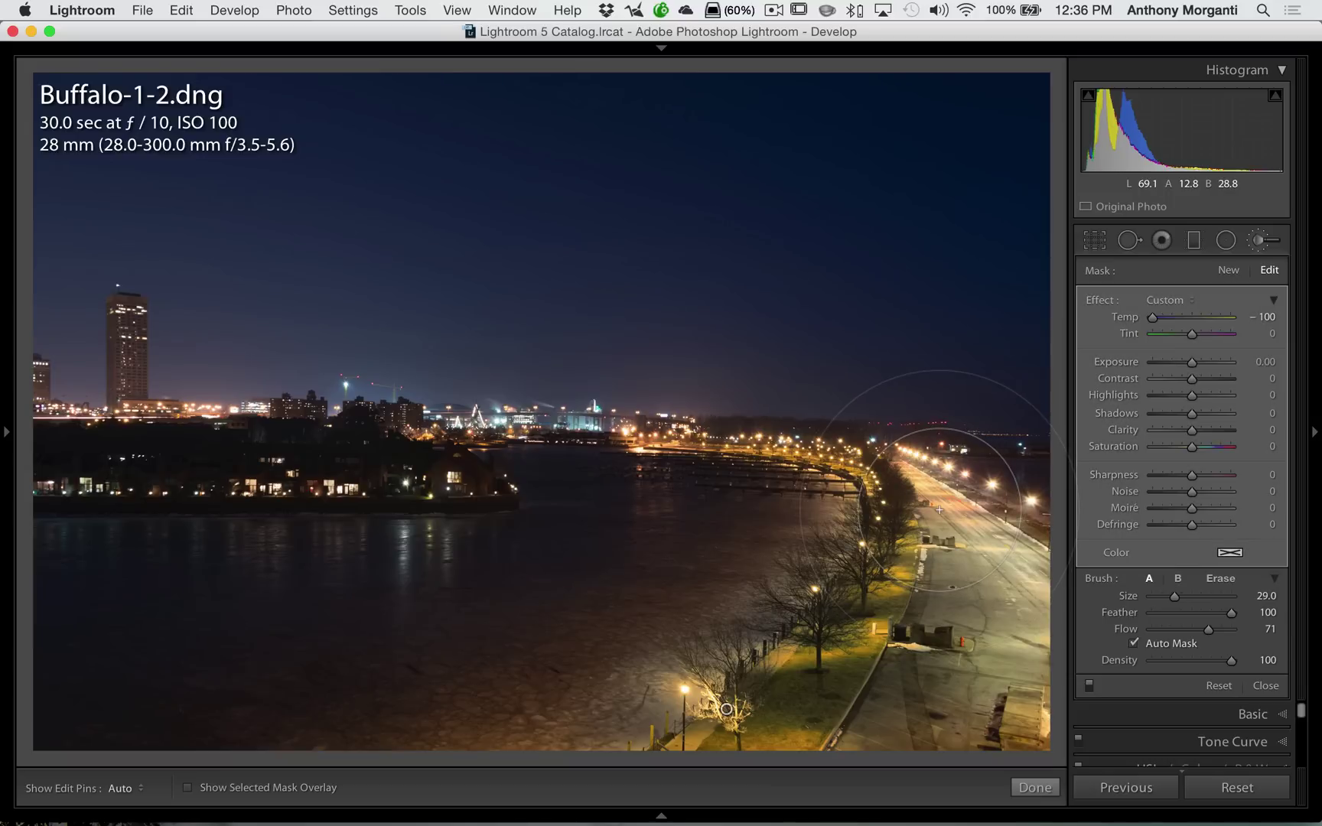
Review the cooled areas by toggling the edit pins and comparing with the original
scroll(940, 509, down, 5)
key(h)
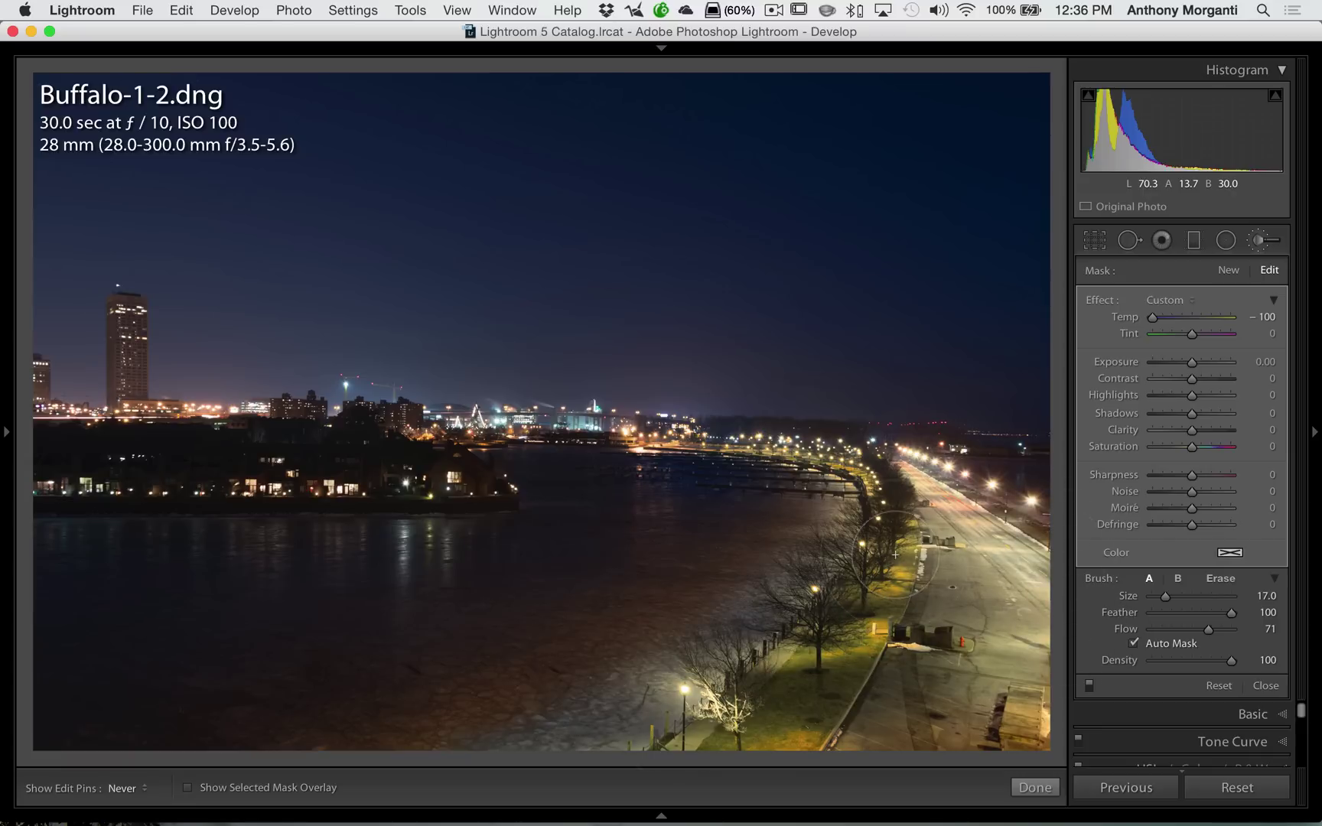
key(h)
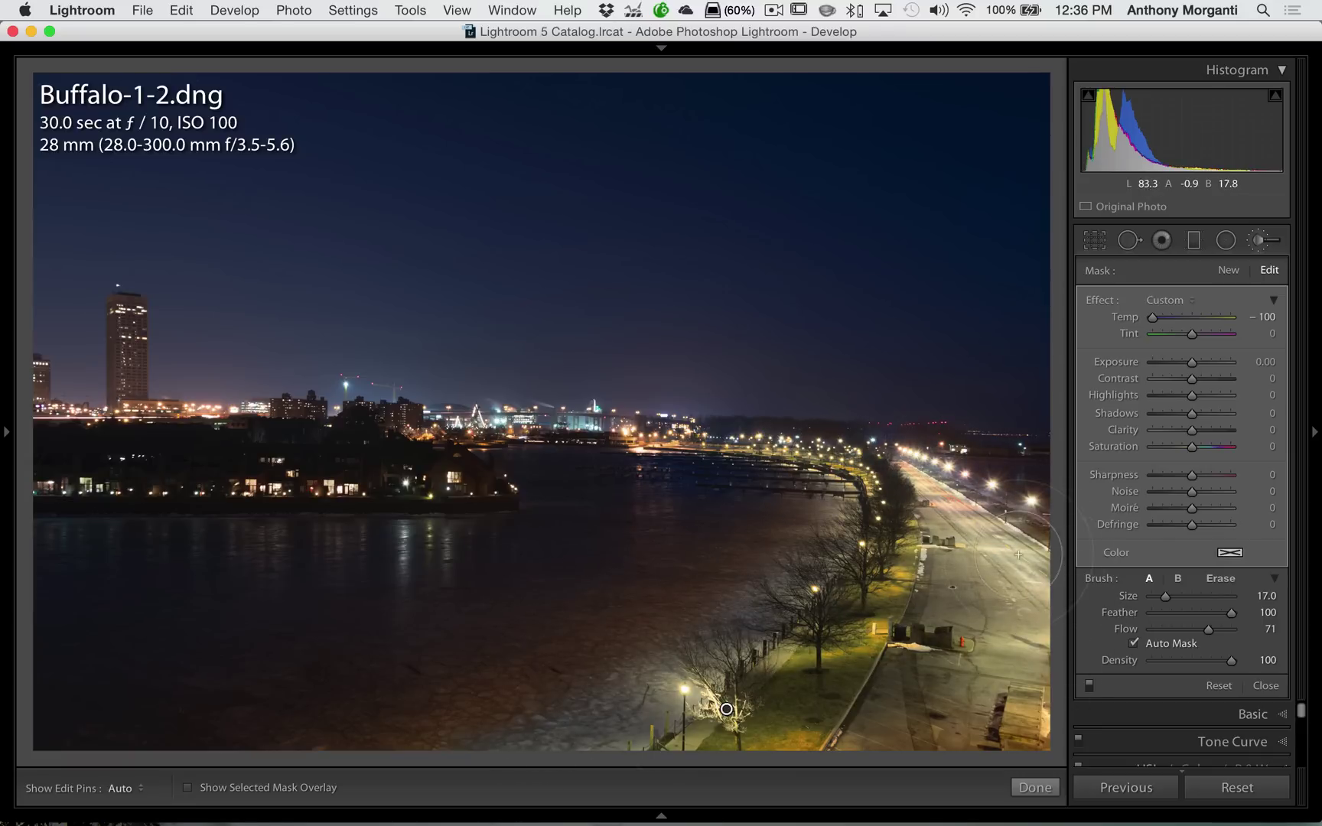
key(h)
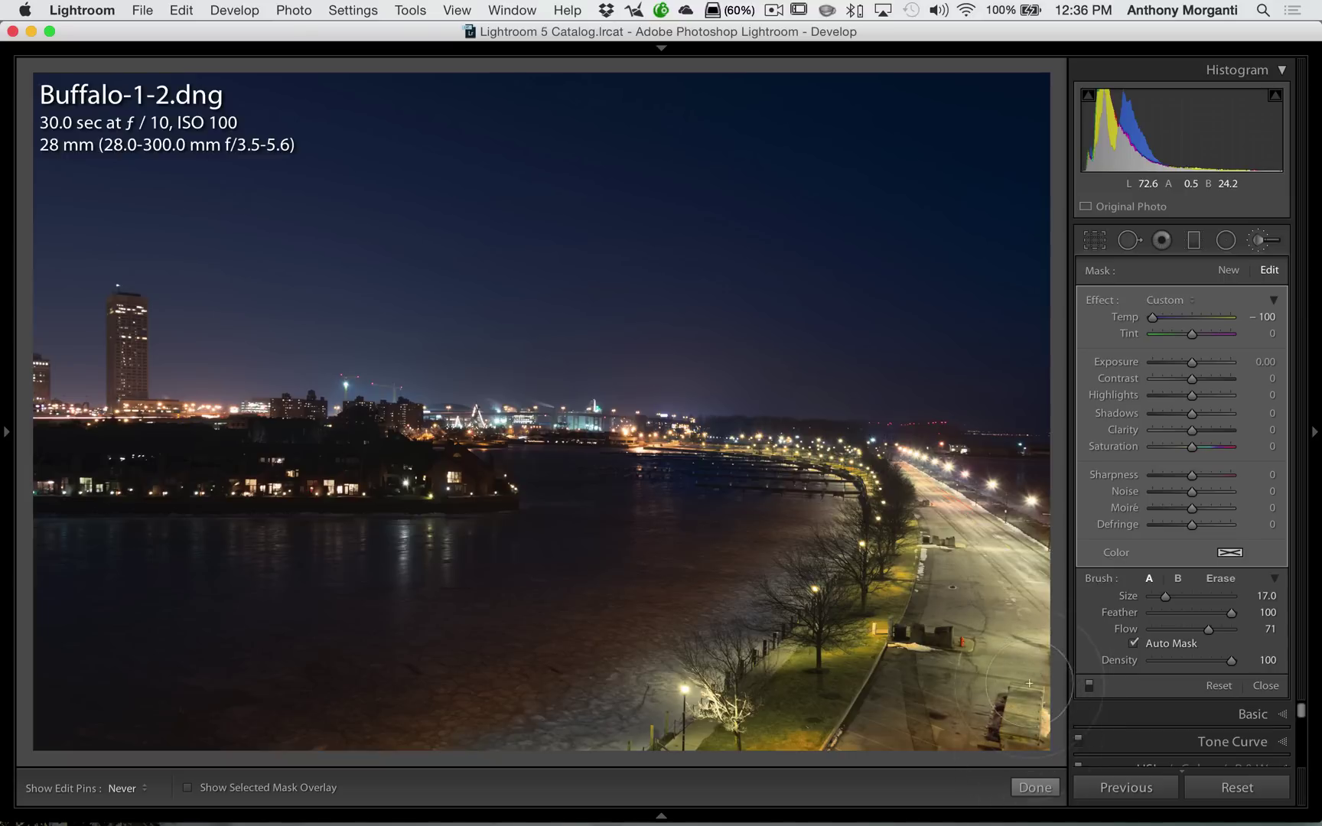
key(h)
key(backslash)
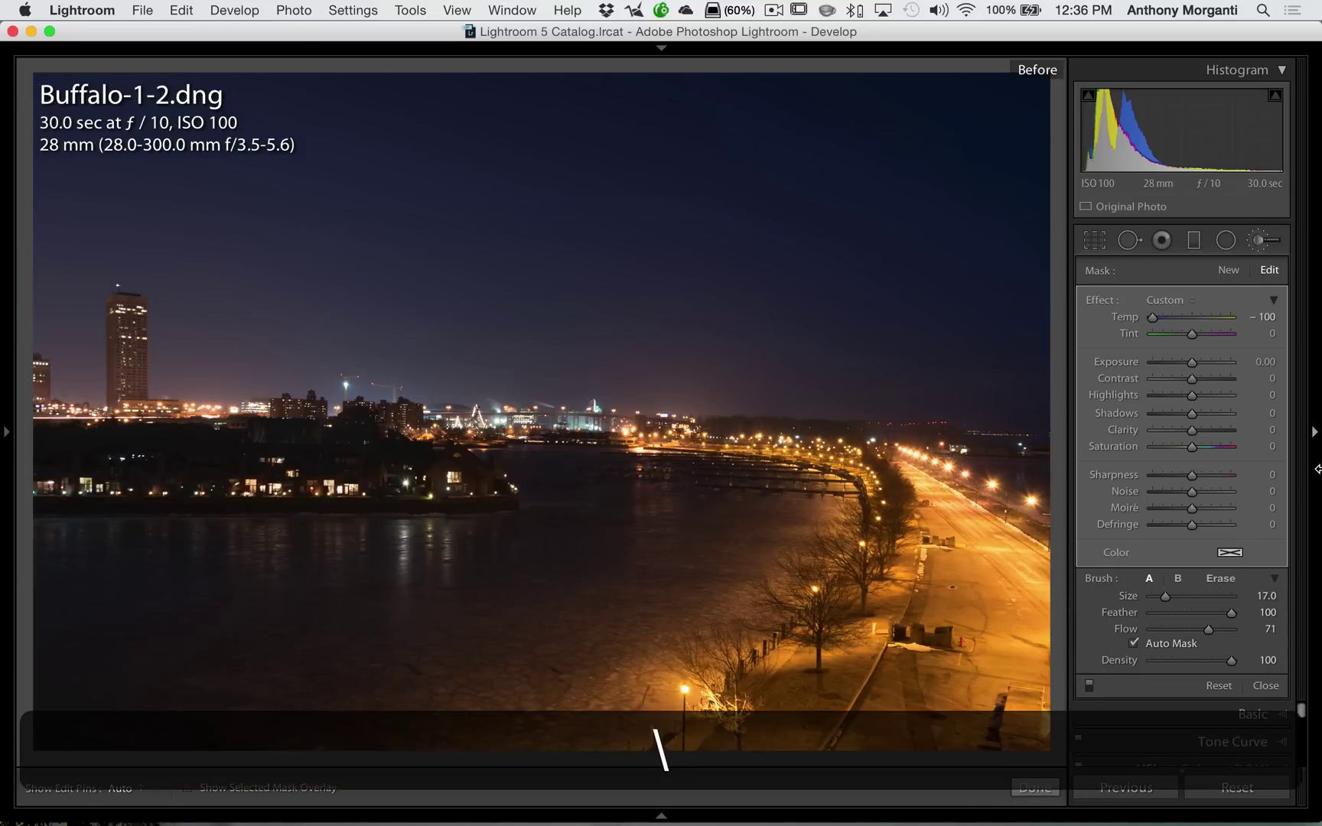
key(backslash)
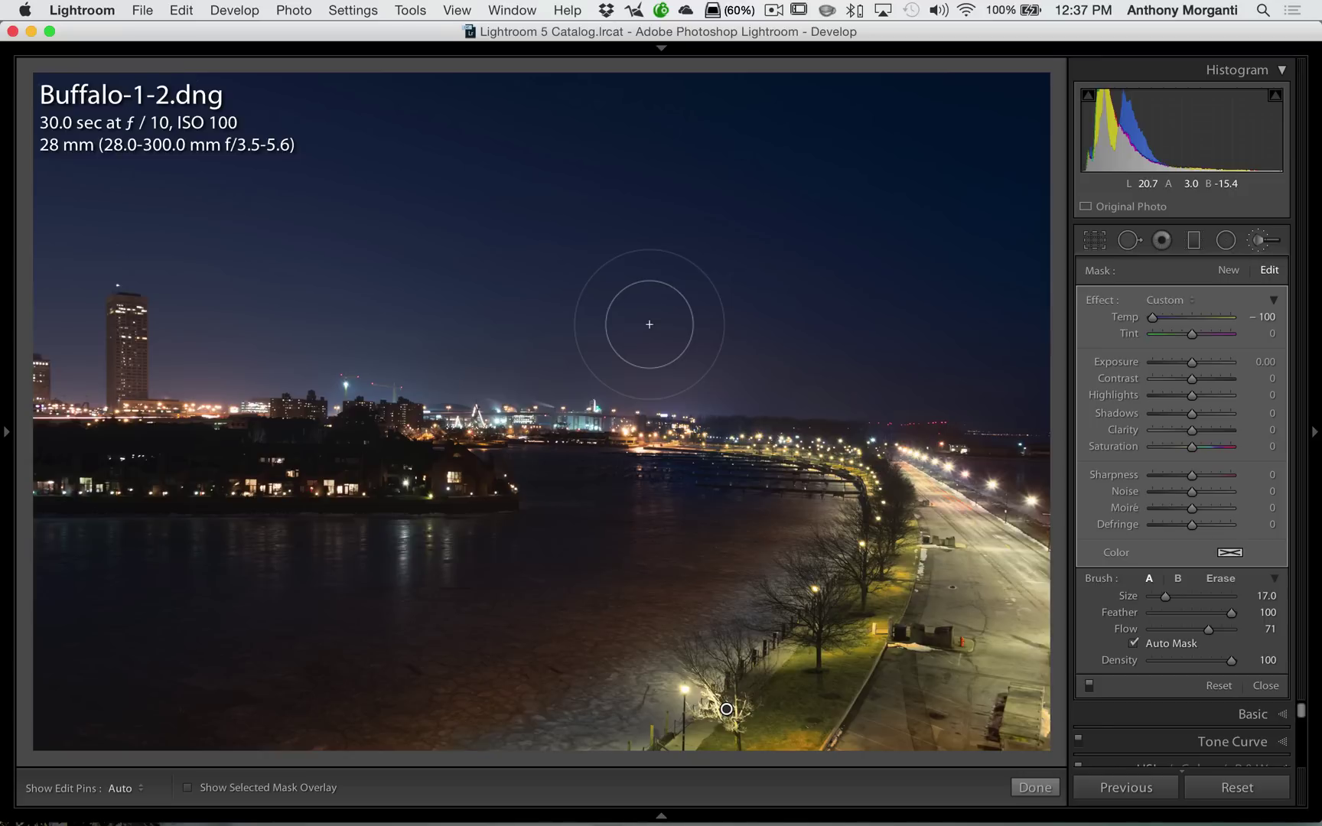
scroll(659, 321, up, 2)
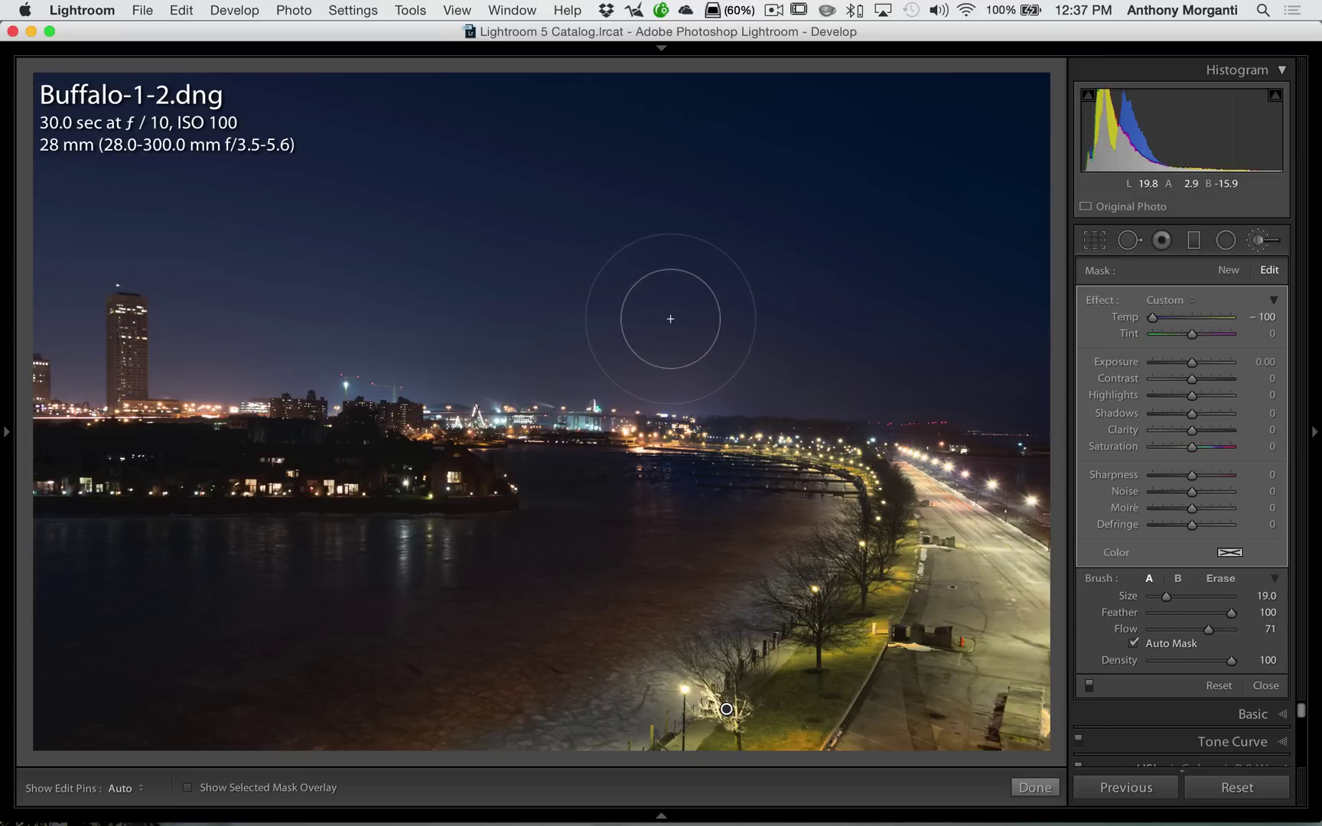
Start a new reset brush adjustment at Temp -59 with a larger brush
click(1228, 272)
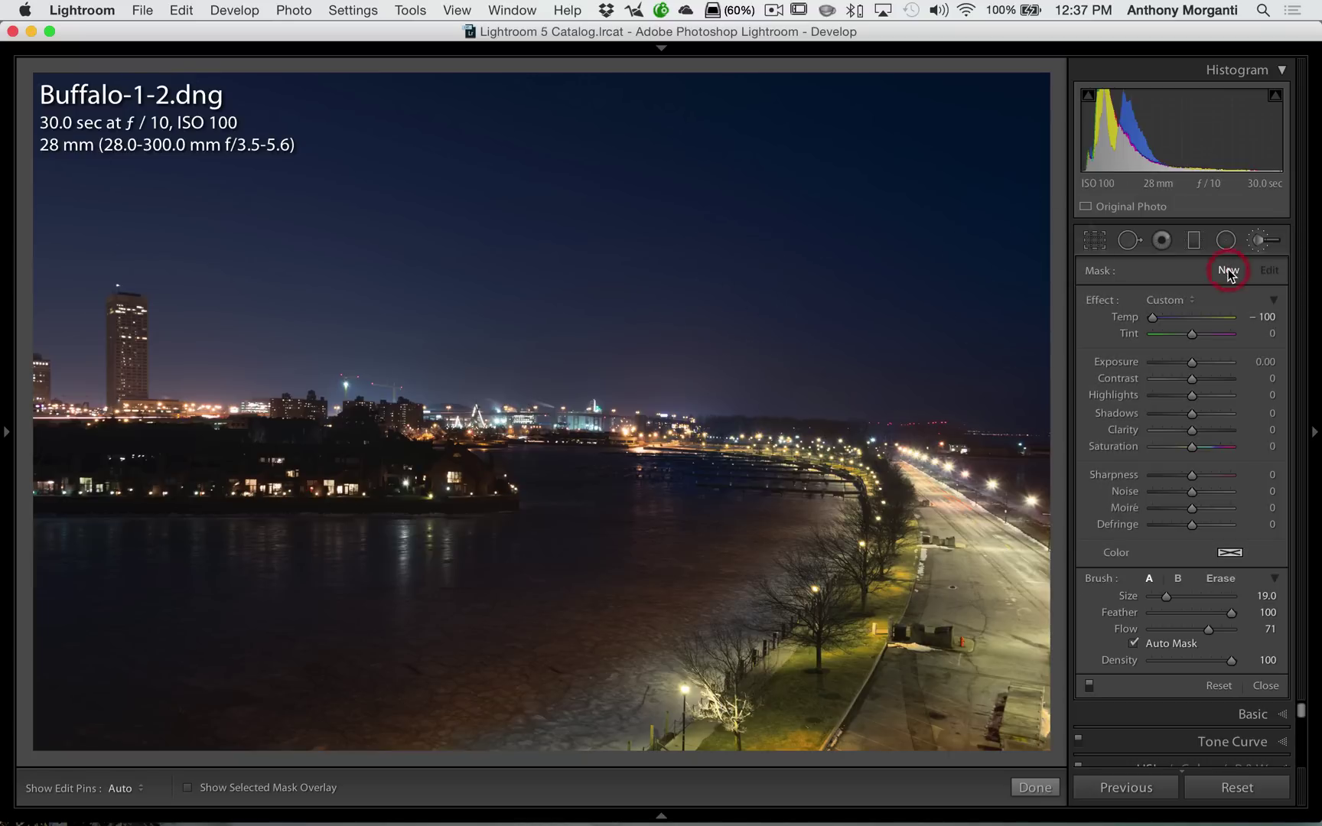
double_click(1102, 300)
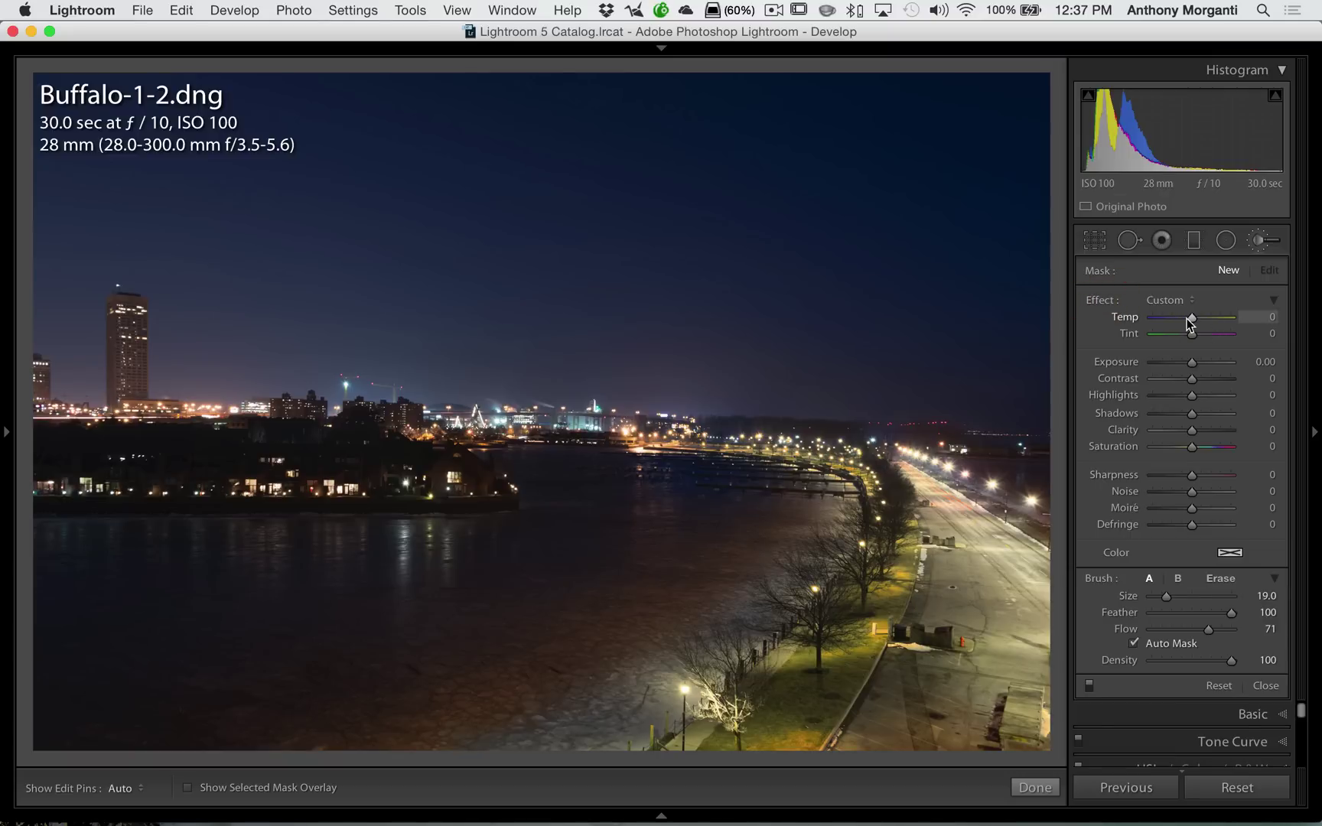
drag(1189, 315, 1171, 316)
scroll(848, 241, up, 5)
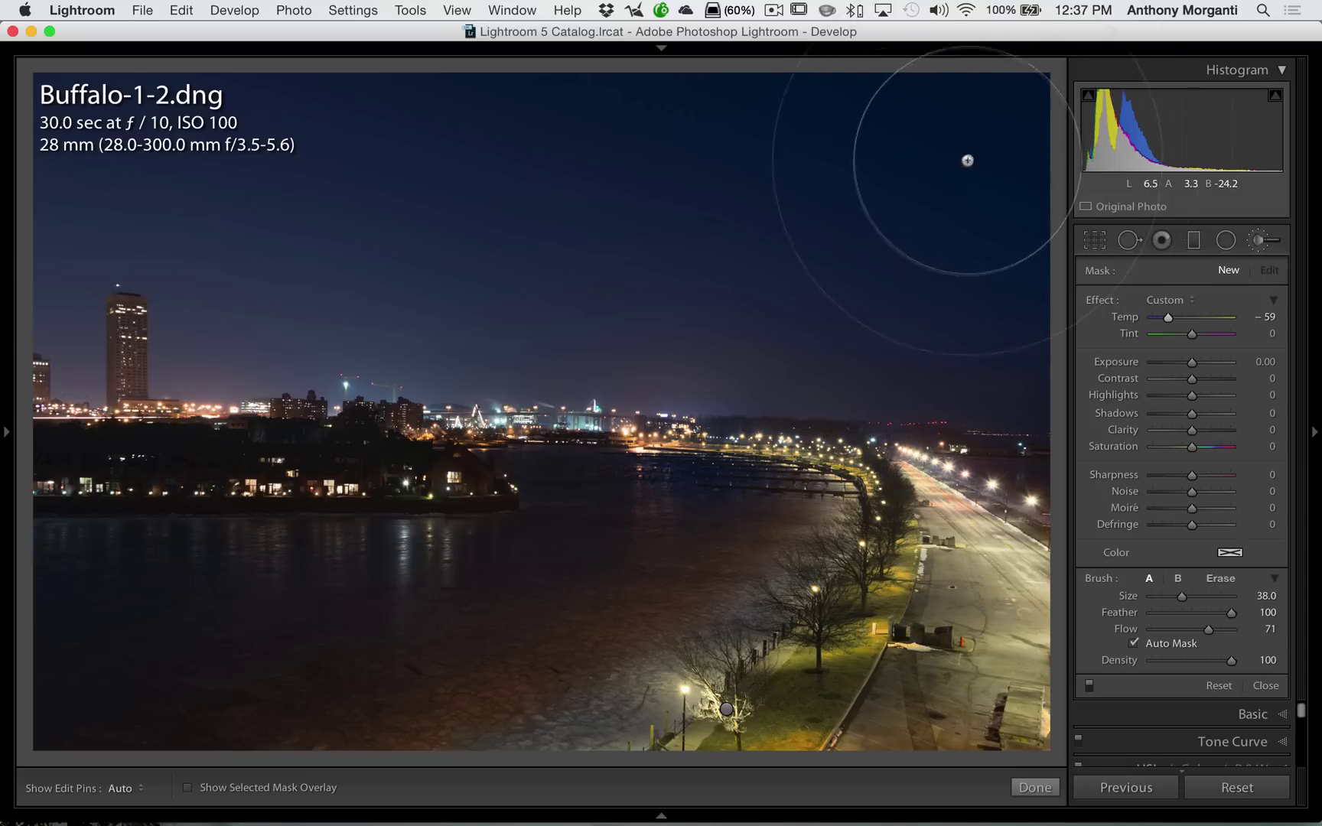
Paint the sky and water blue, toggling pins and comparing with the warm original
key(h)
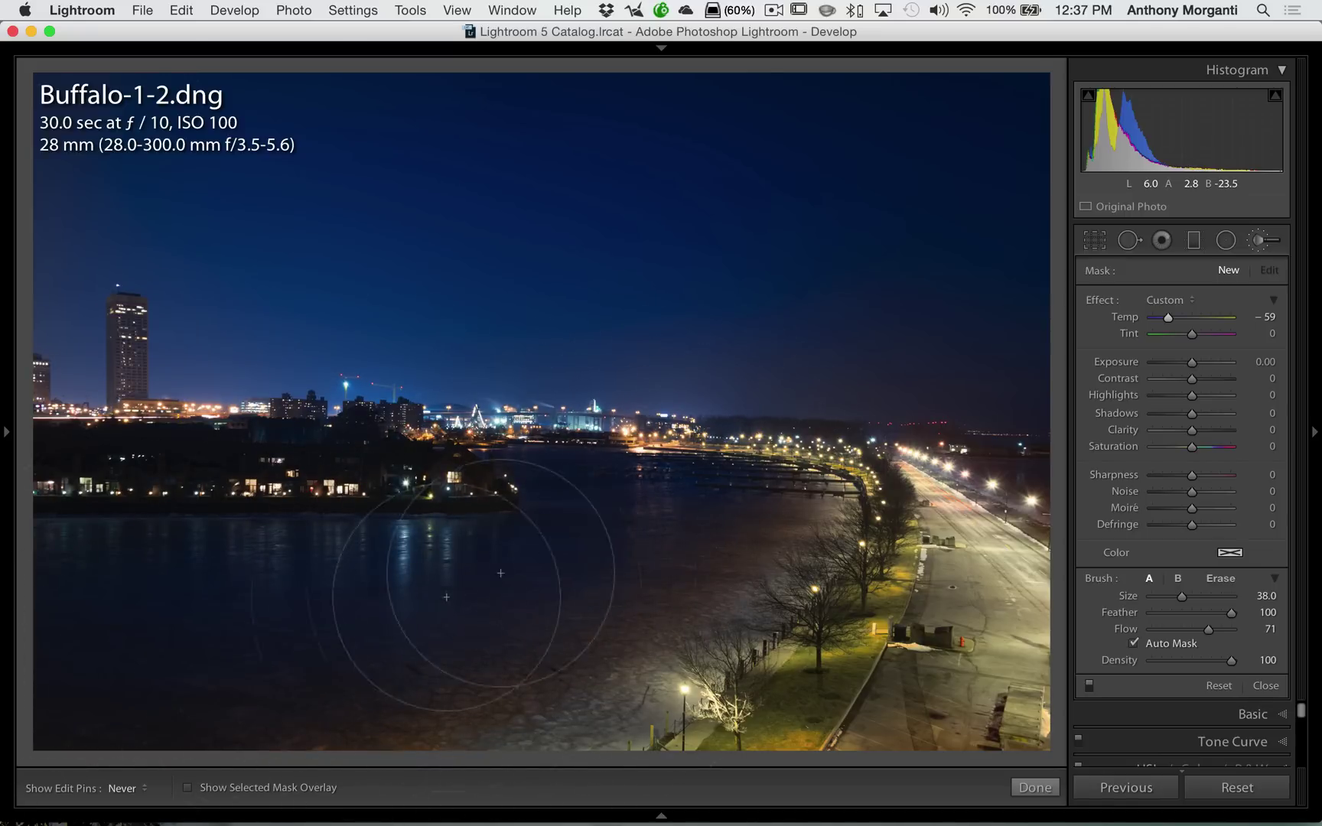
key(h)
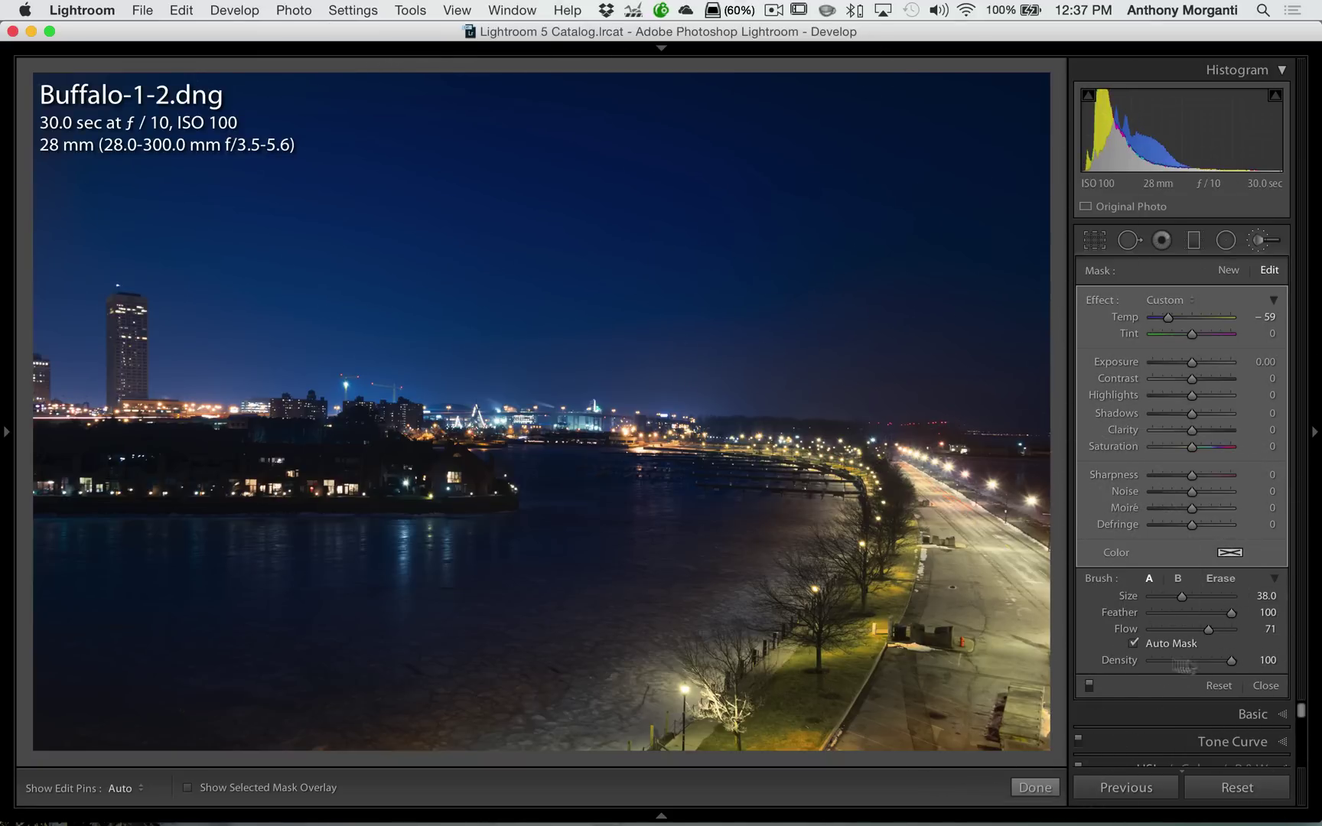
key(h)
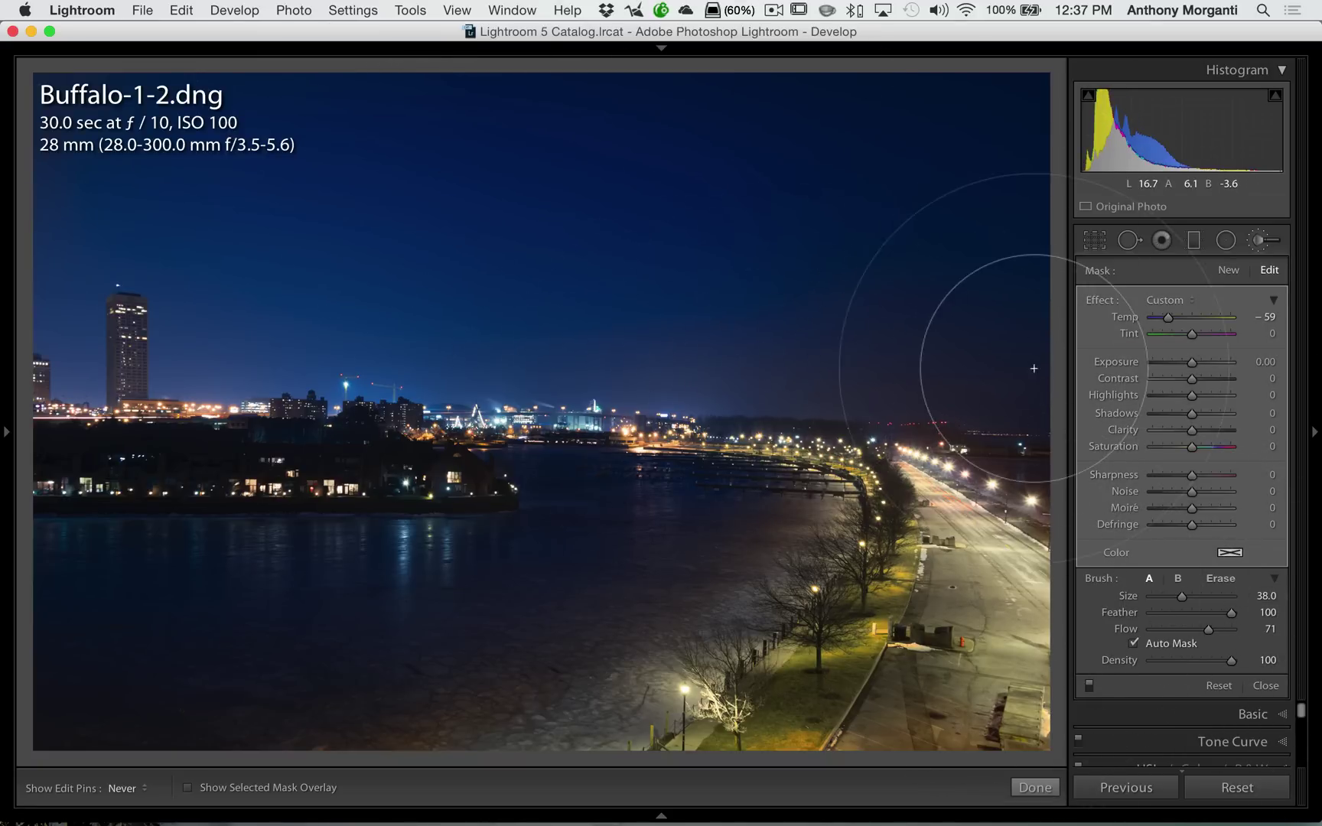
key(h)
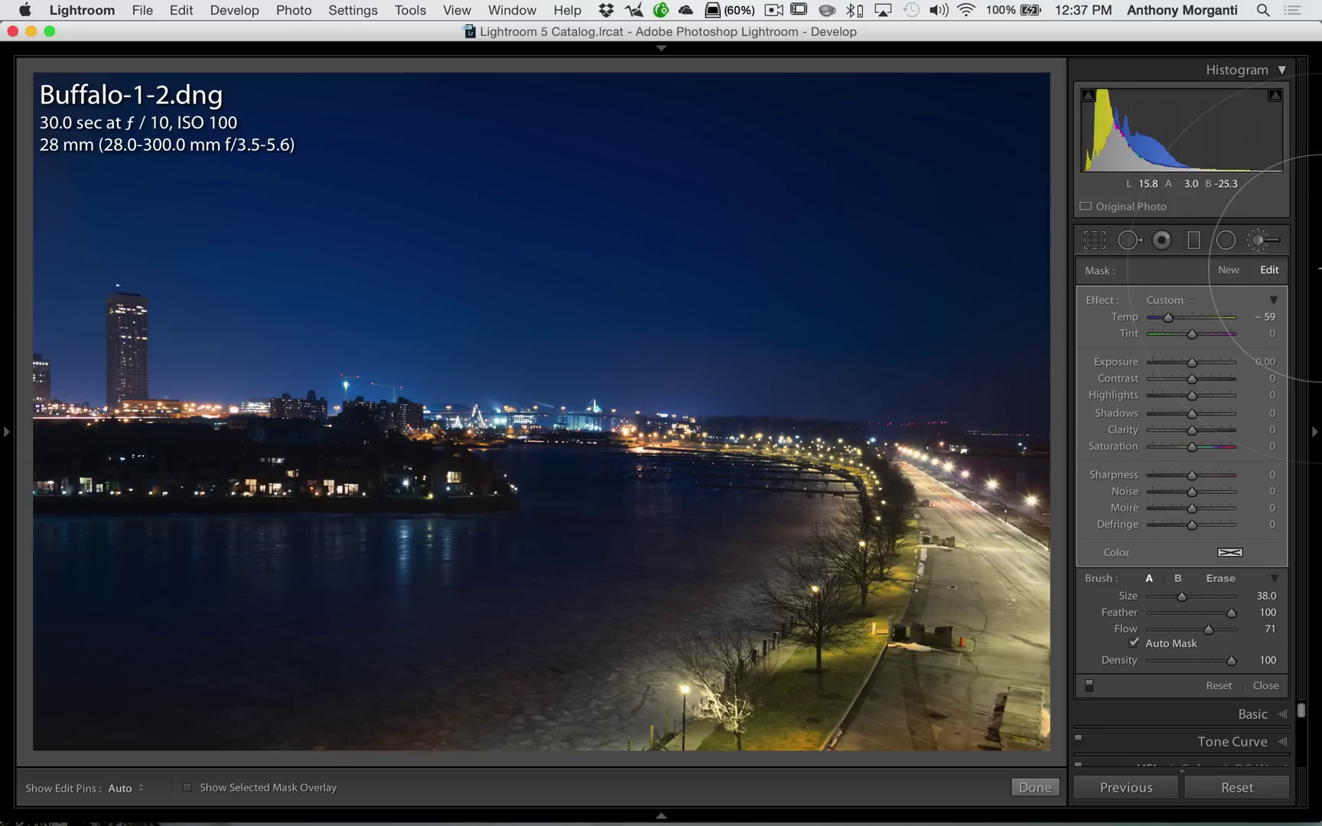
key(backslash)
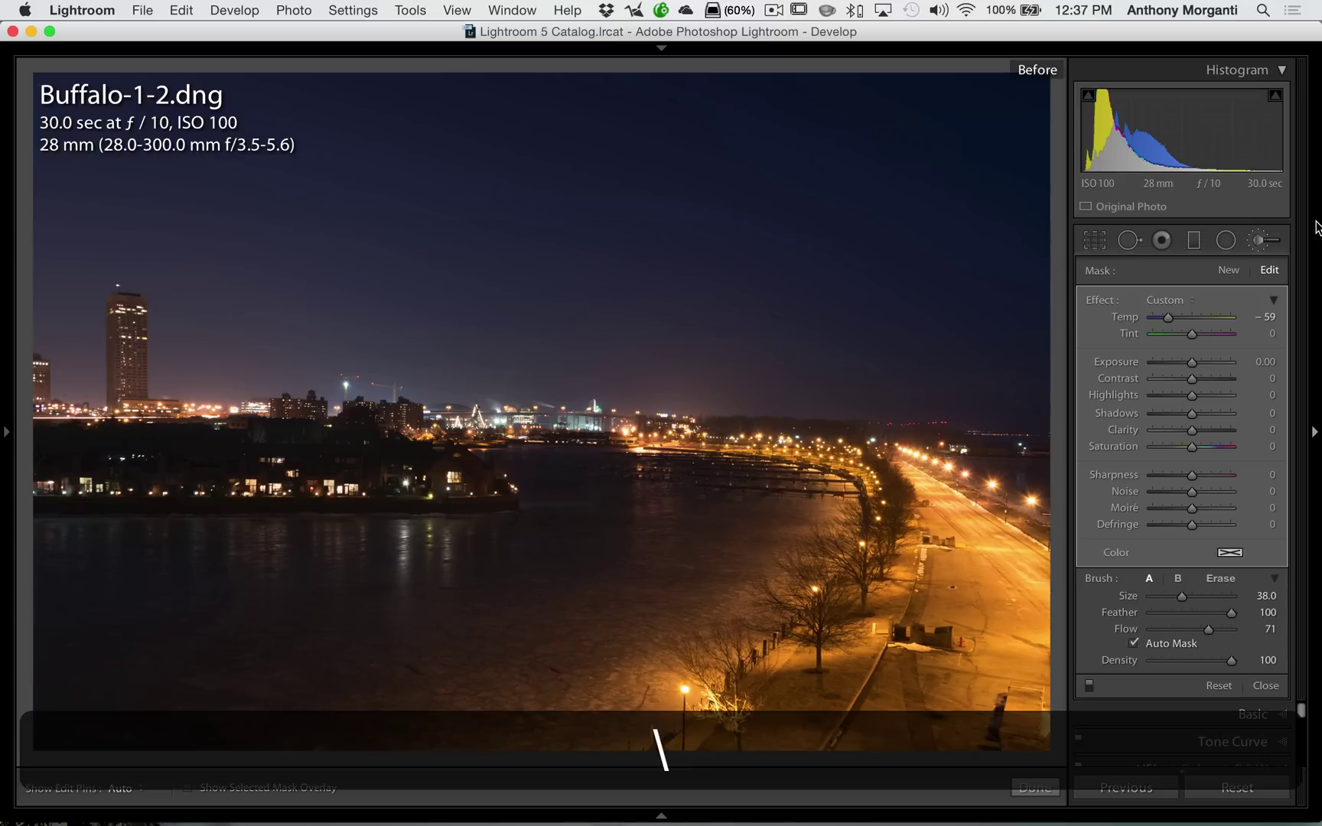
Close the Adjustment Brush and raise Highlights to +41 in the Basic panel
key(backslash)
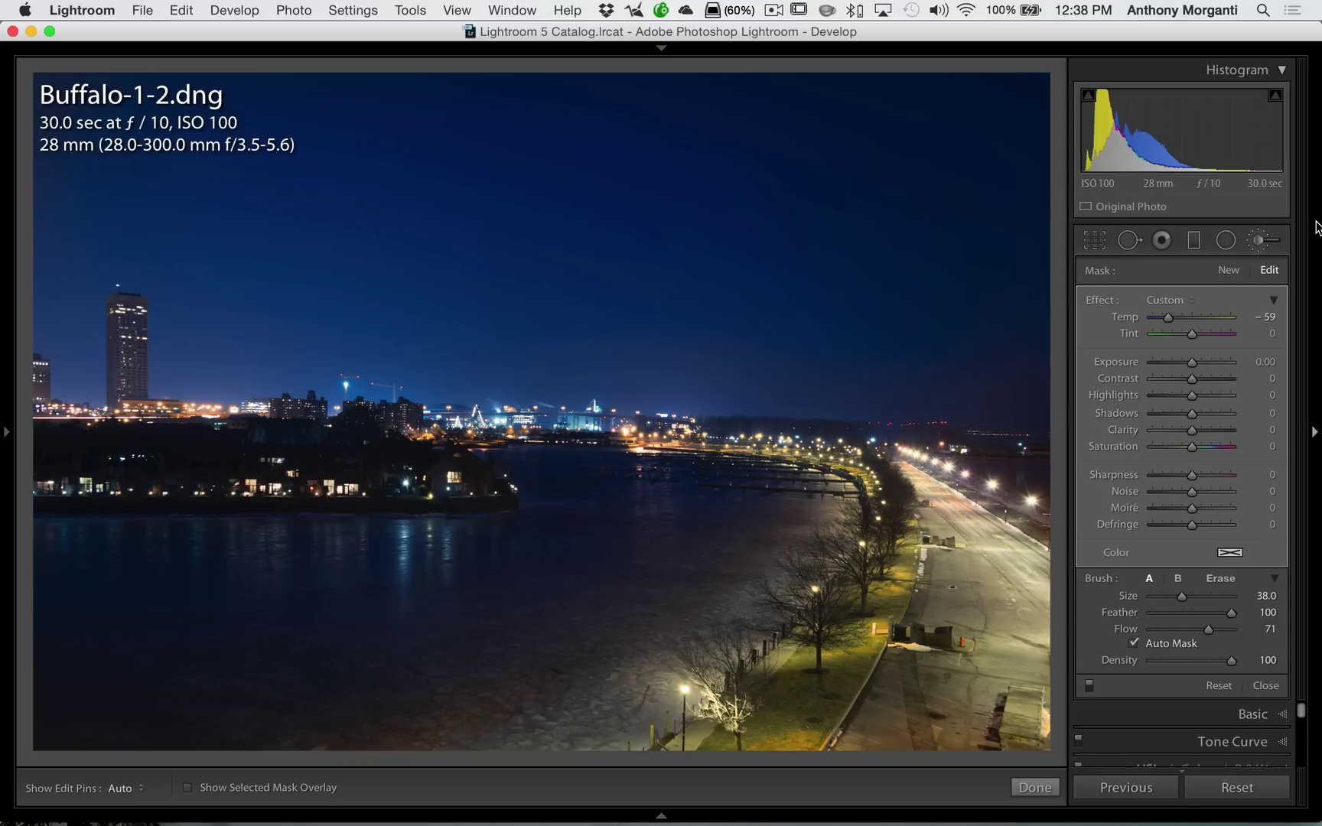
click(1265, 239)
click(1247, 272)
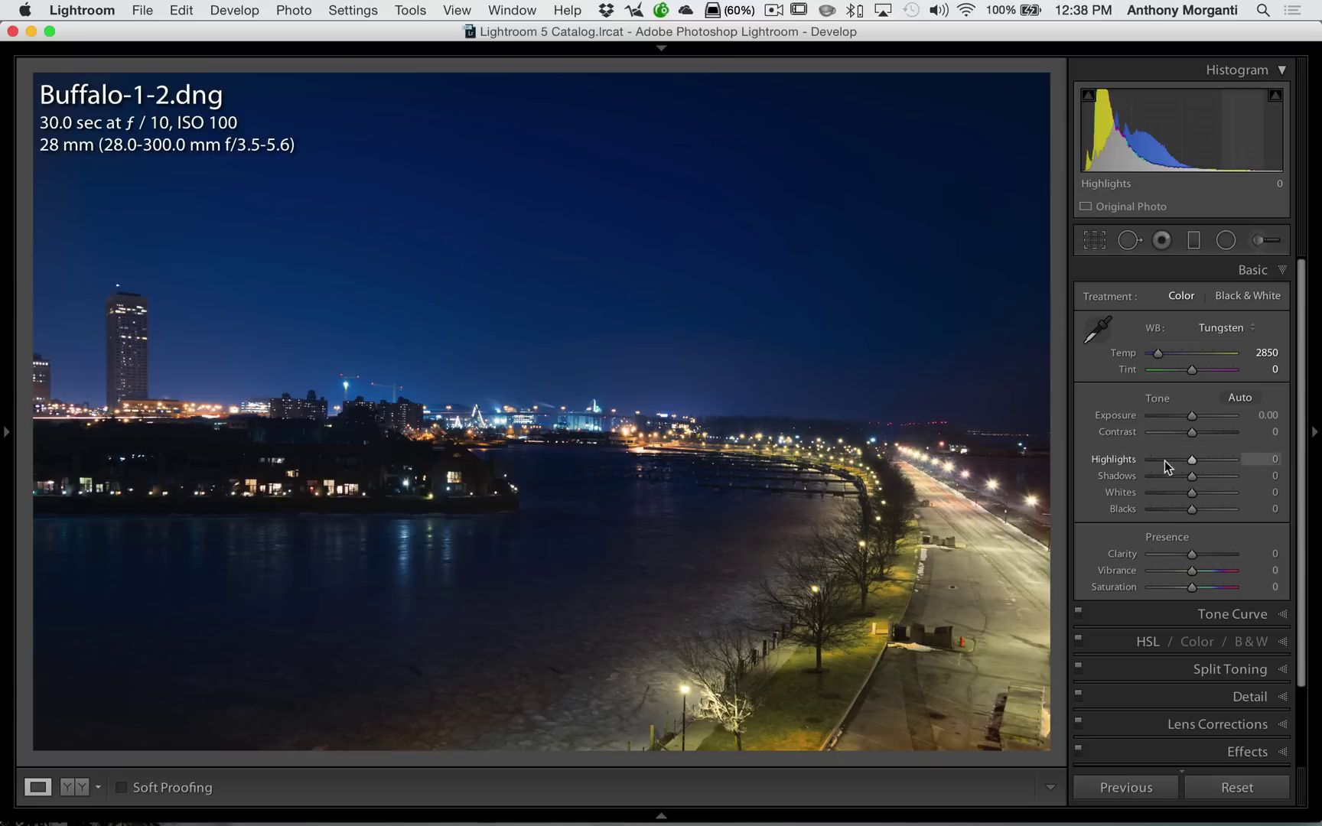
drag(1190, 459, 1221, 554)
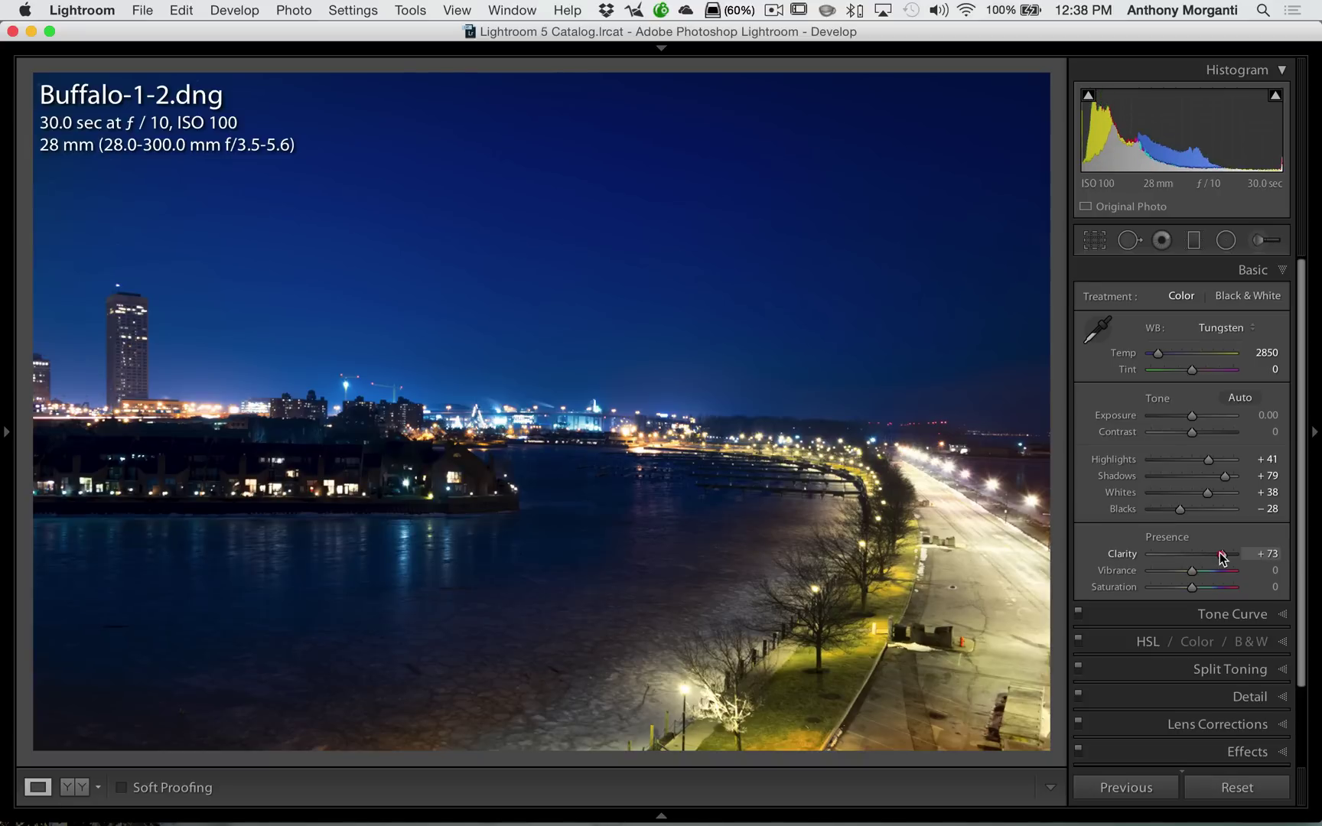